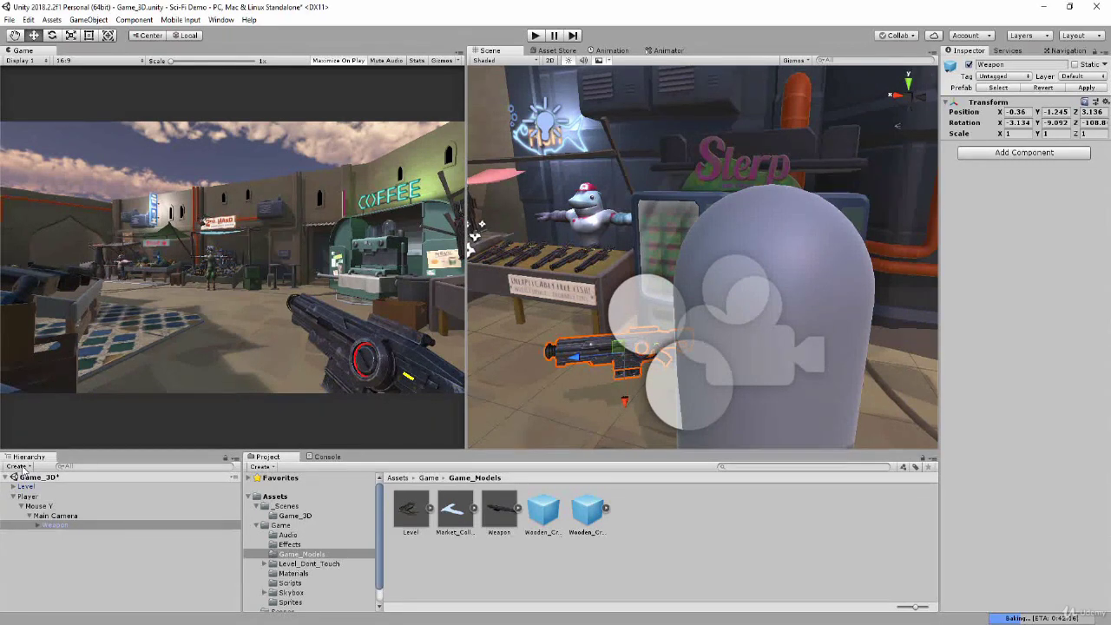
Step: Add a UI Image to the scene, which creates a Canvas and EventSystem with it
{"action": "left_click", "coordinate": [21, 467]}
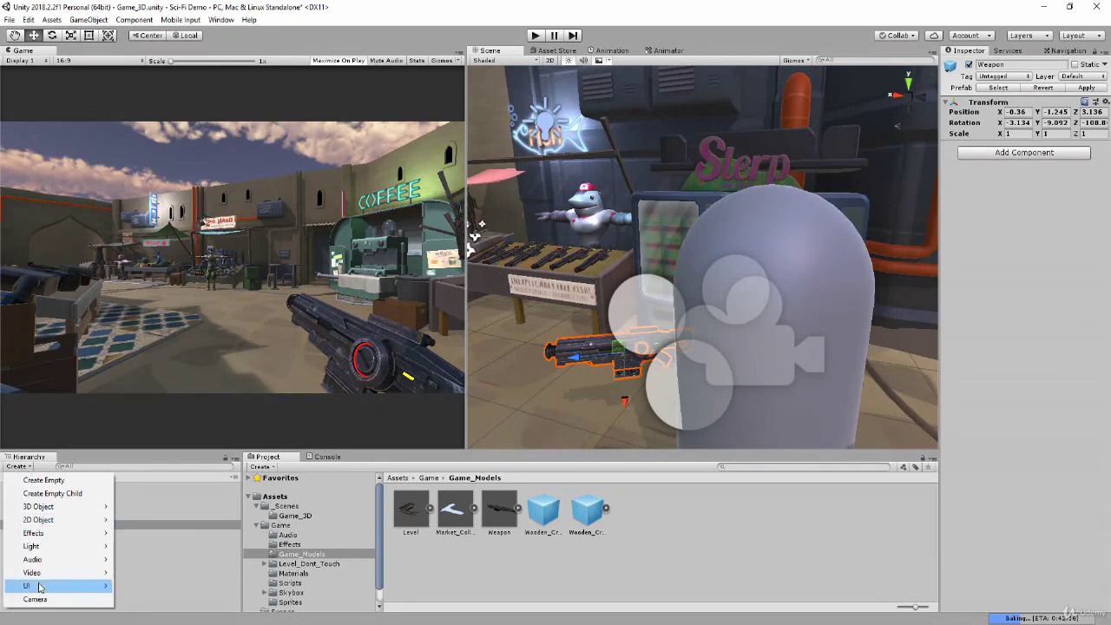
{"action": "mouse_move", "coordinate": [29, 588]}
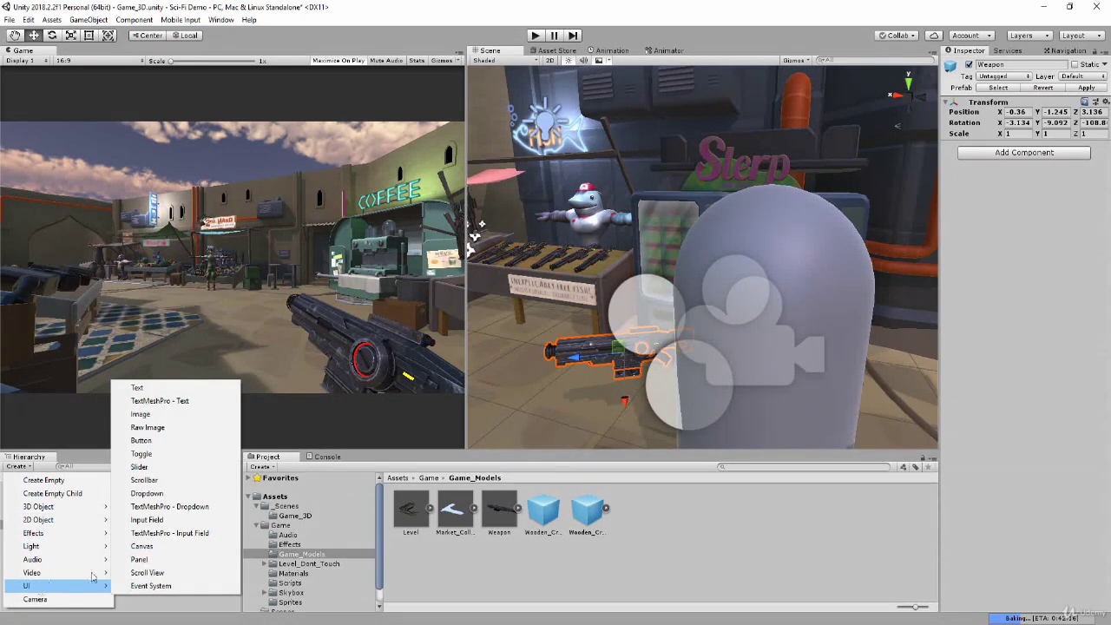
{"action": "left_click", "coordinate": [152, 416]}
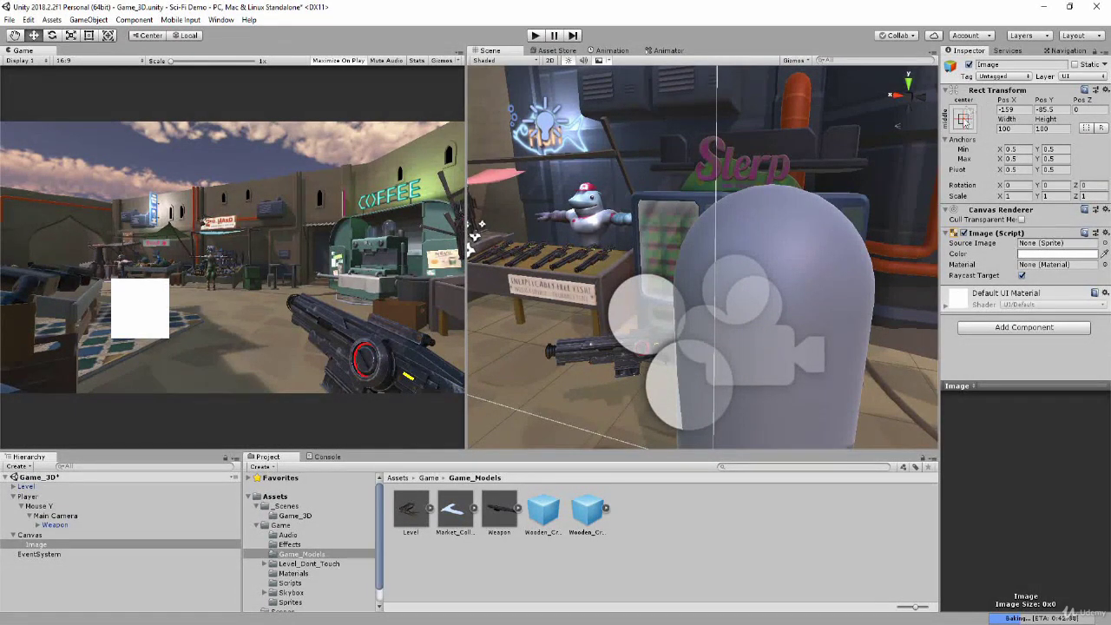
Step: Centre the Image at position 0,0 using the middle-center anchor preset
{"action": "left_click", "coordinate": [965, 119]}
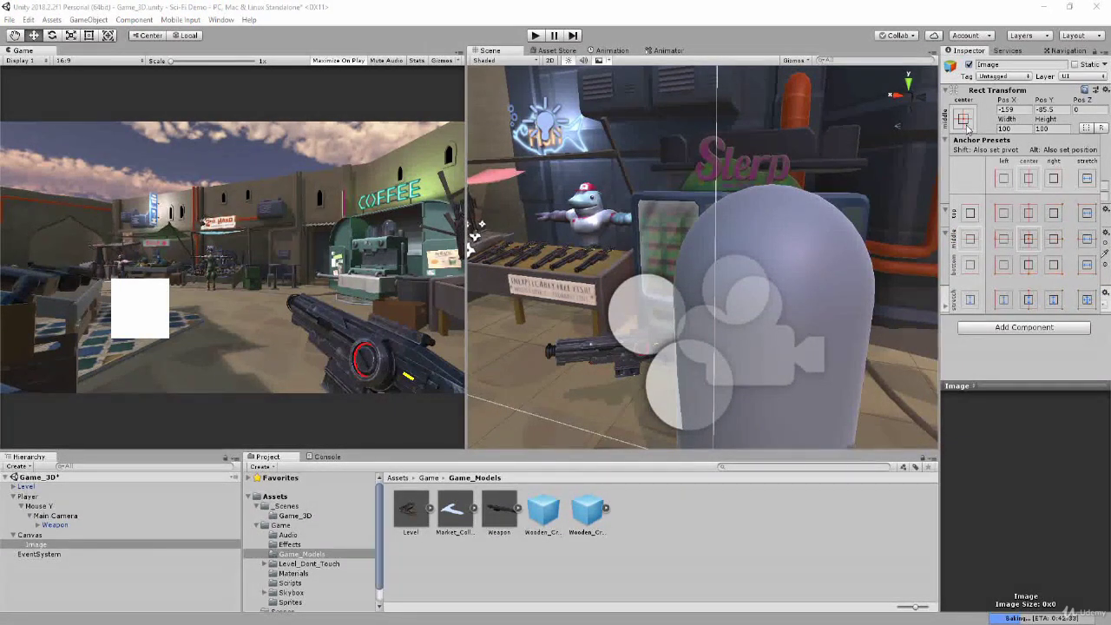
{"action": "left_click", "coordinate": [1027, 238], "text": "alt"}
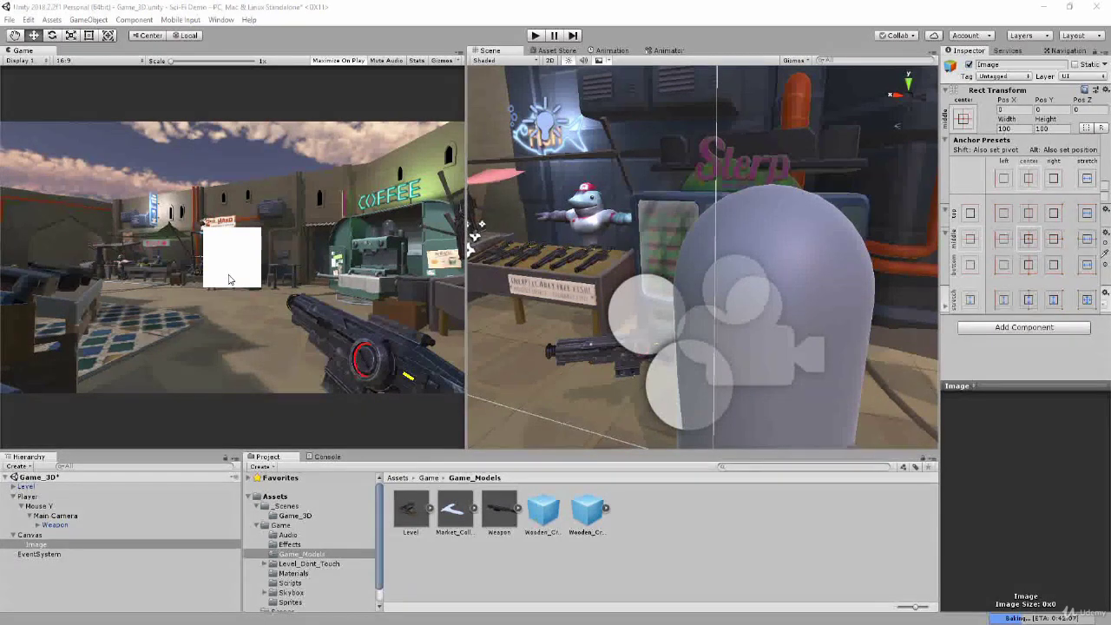
{"action": "left_click", "coordinate": [998, 352]}
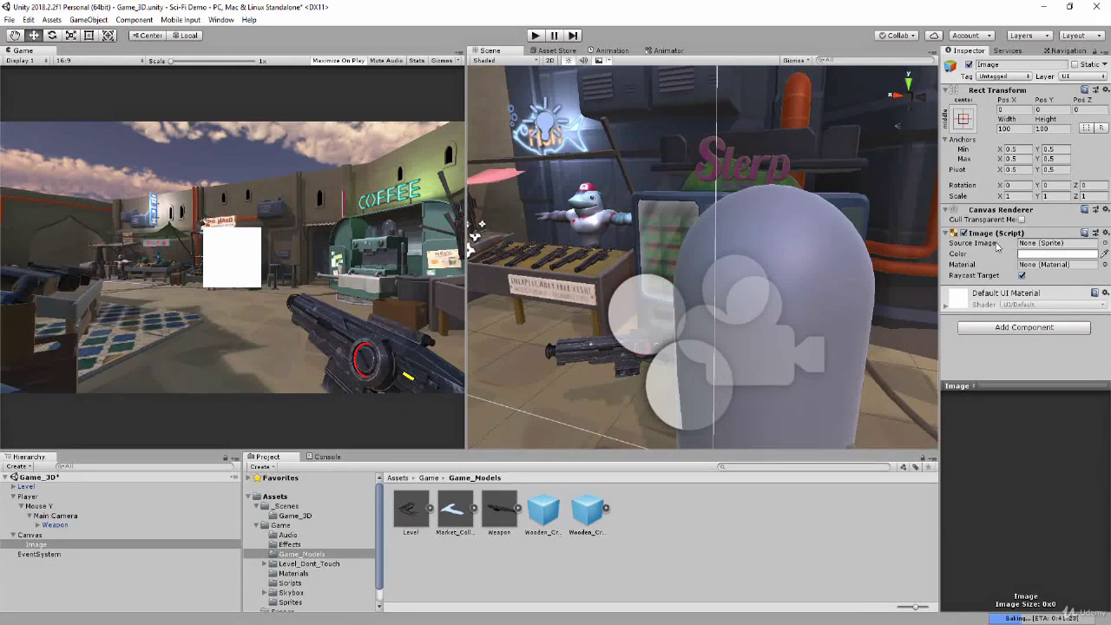
Step: Assign the Knob sprite as the Image's source image, making it a white circle
{"action": "left_click", "coordinate": [1105, 244]}
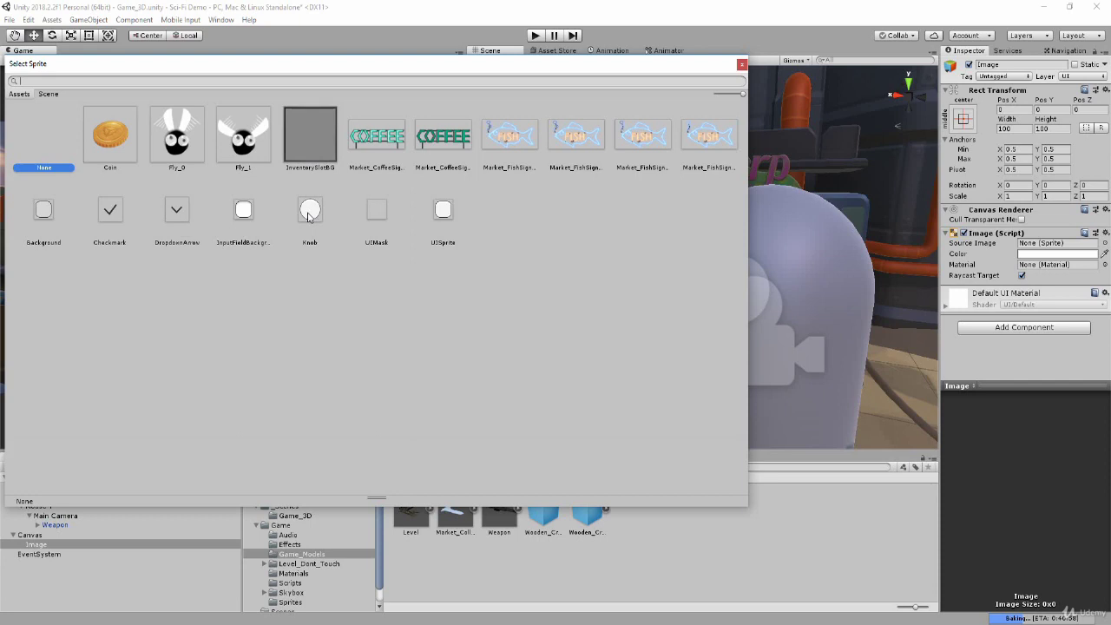
{"action": "left_click", "coordinate": [310, 216]}
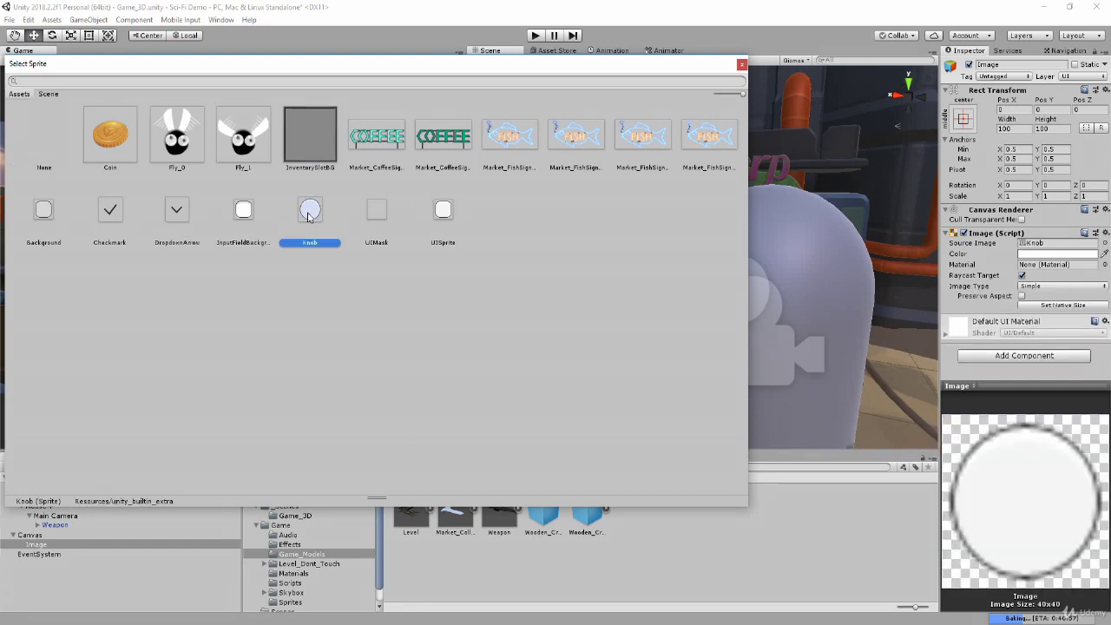
{"action": "left_click", "coordinate": [742, 66]}
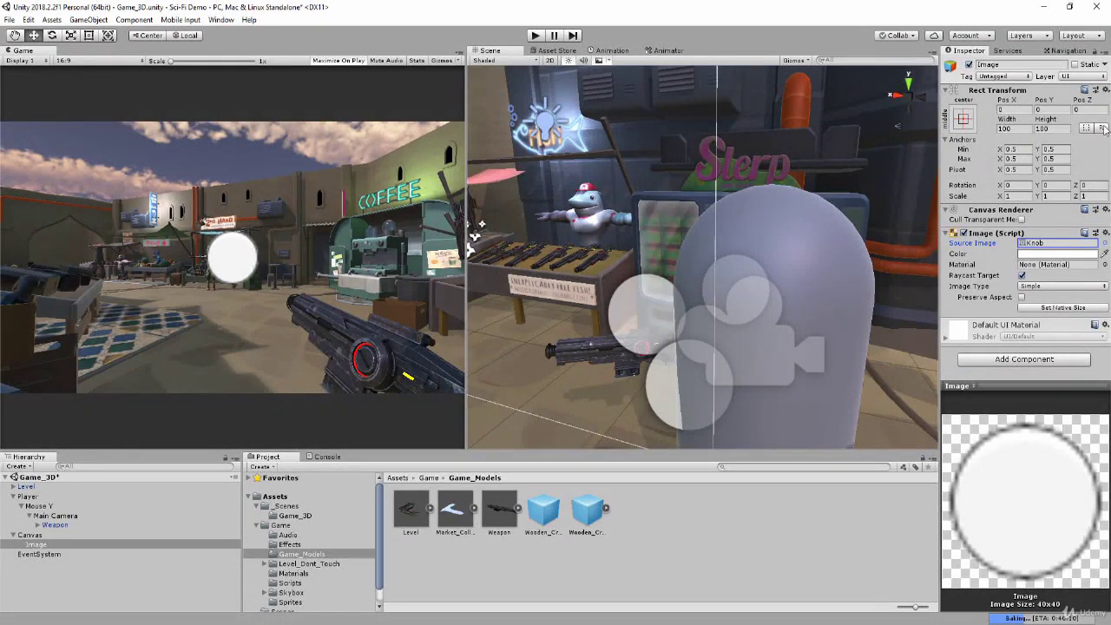
Step: Resize the Knob image to 15 by 15, then to 10 by 10, and select the Weapon
{"action": "left_click", "coordinate": [1017, 128]}
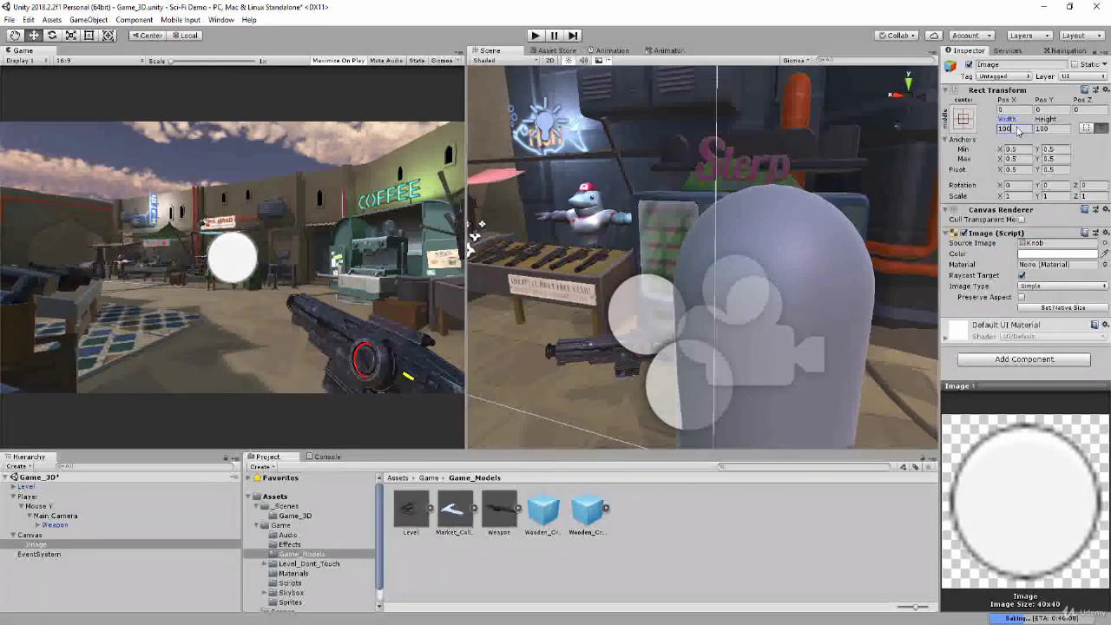
{"action": "type", "text": "15"}
{"action": "key", "text": "Tab"}
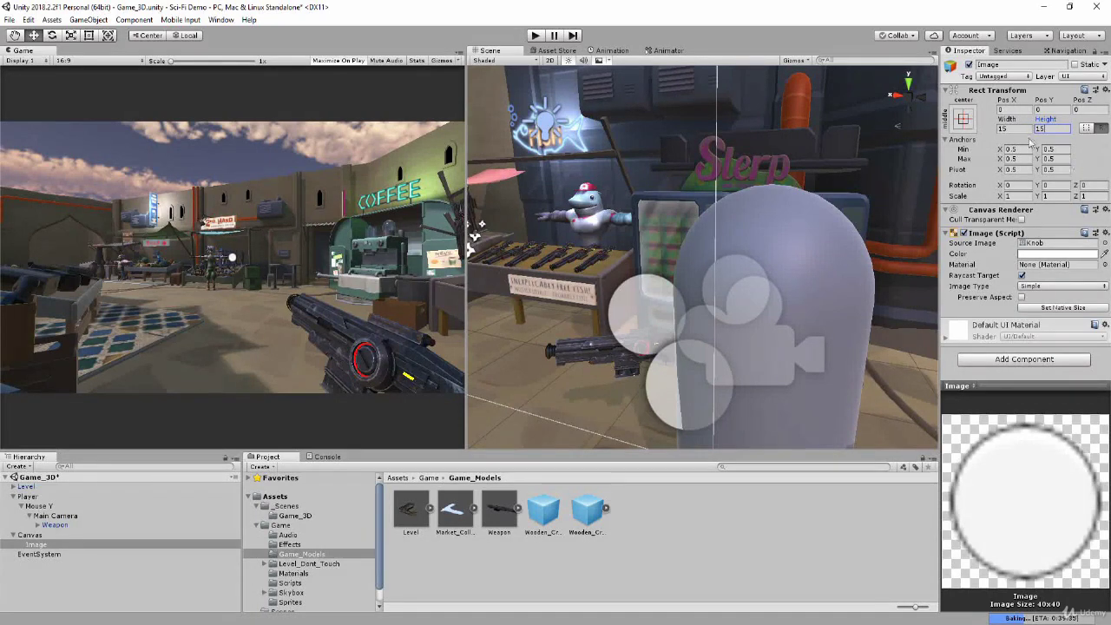
{"action": "left_click", "coordinate": [1017, 128]}
{"action": "type", "text": "1"}
{"action": "type", "text": "0"}
{"action": "key", "text": "Tab"}
{"action": "type", "text": "10"}
{"action": "left_click", "coordinate": [593, 352]}
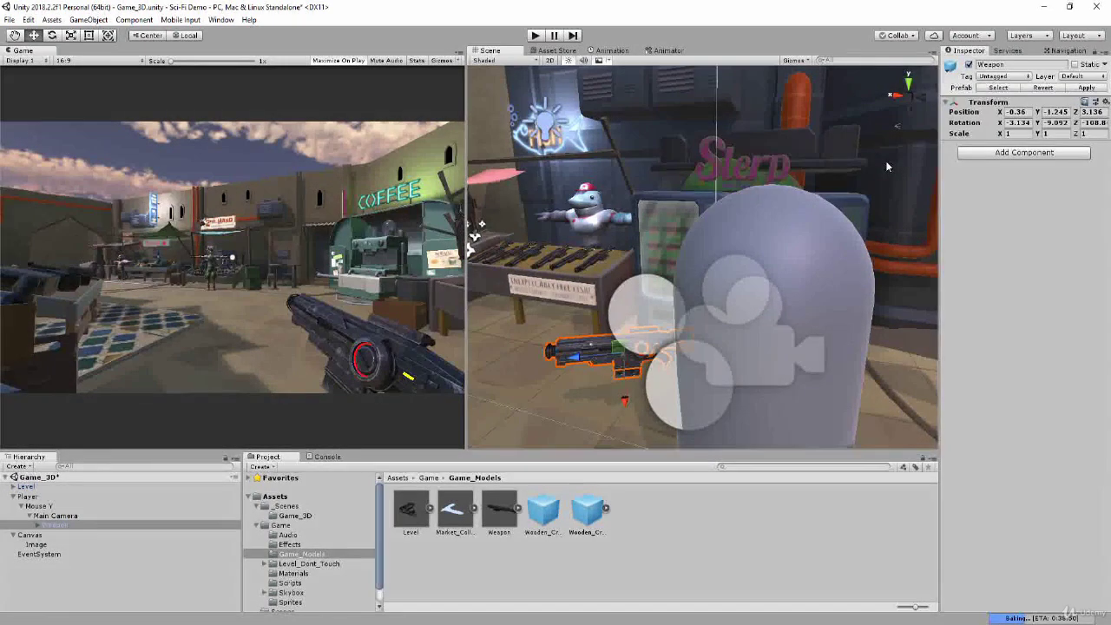
Step: Deactivate the Weapon object so the gun disappears, then reselect the Image
{"action": "left_click", "coordinate": [969, 65]}
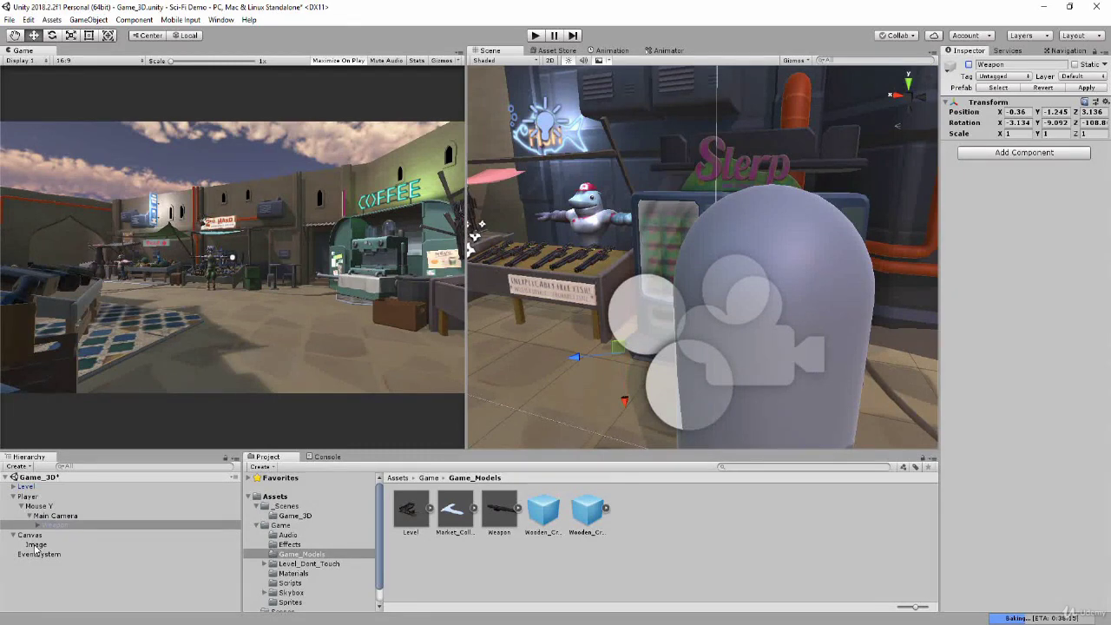
{"action": "left_click", "coordinate": [35, 545]}
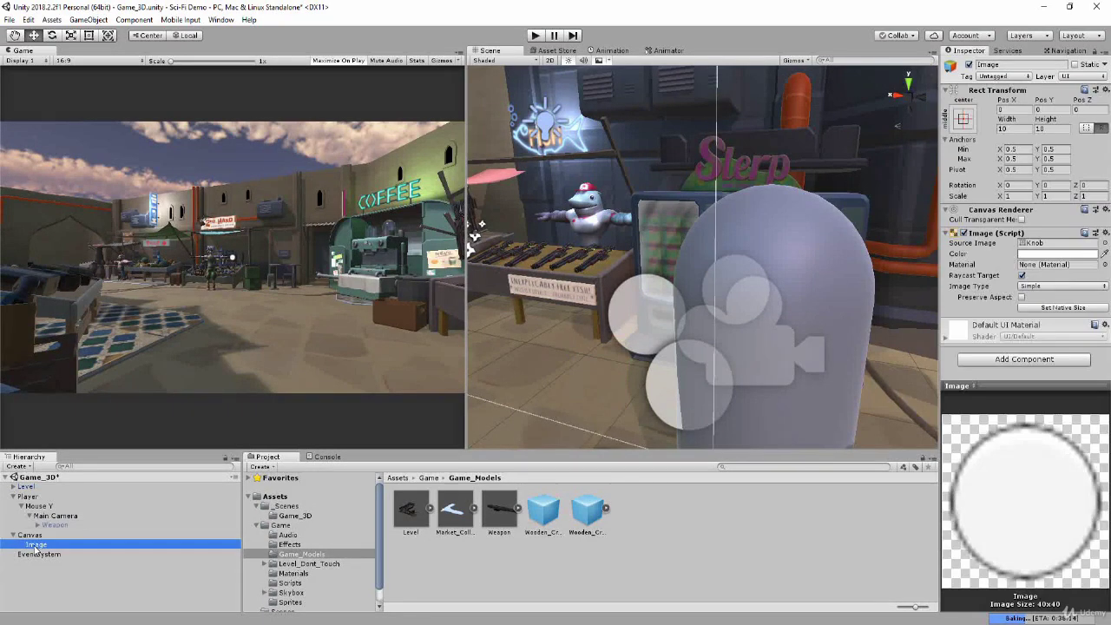
Step: Tint the Knob image light cyan (91E8F6) instead of white
{"action": "left_click", "coordinate": [1063, 254]}
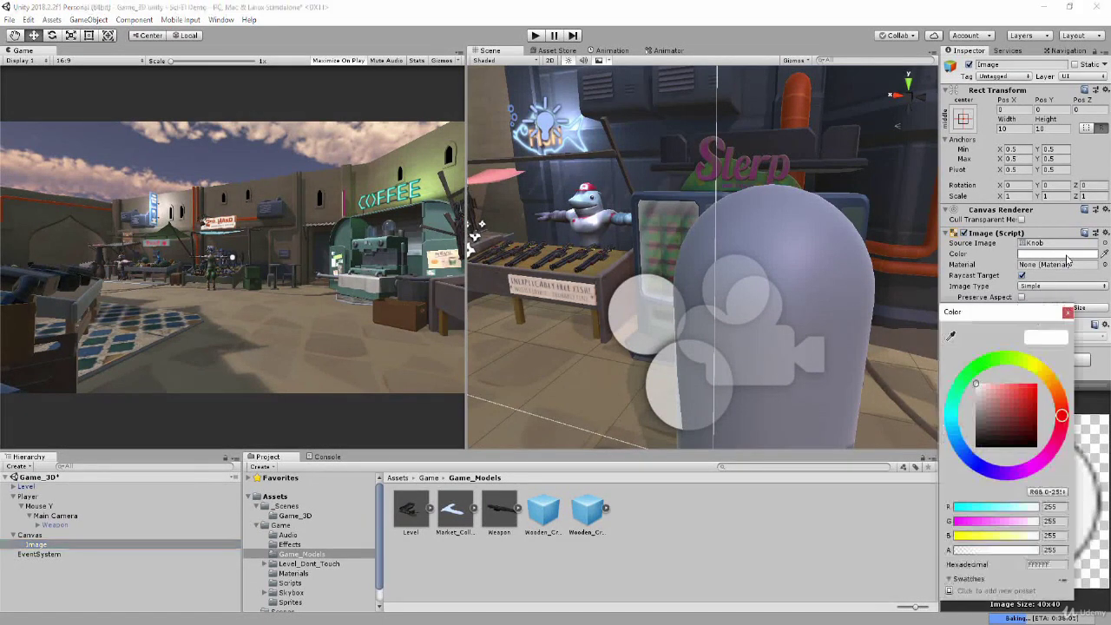
{"action": "left_click", "coordinate": [952, 425]}
{"action": "left_click_drag", "start_coordinate": [984, 400], "coordinate": [1001, 386]}
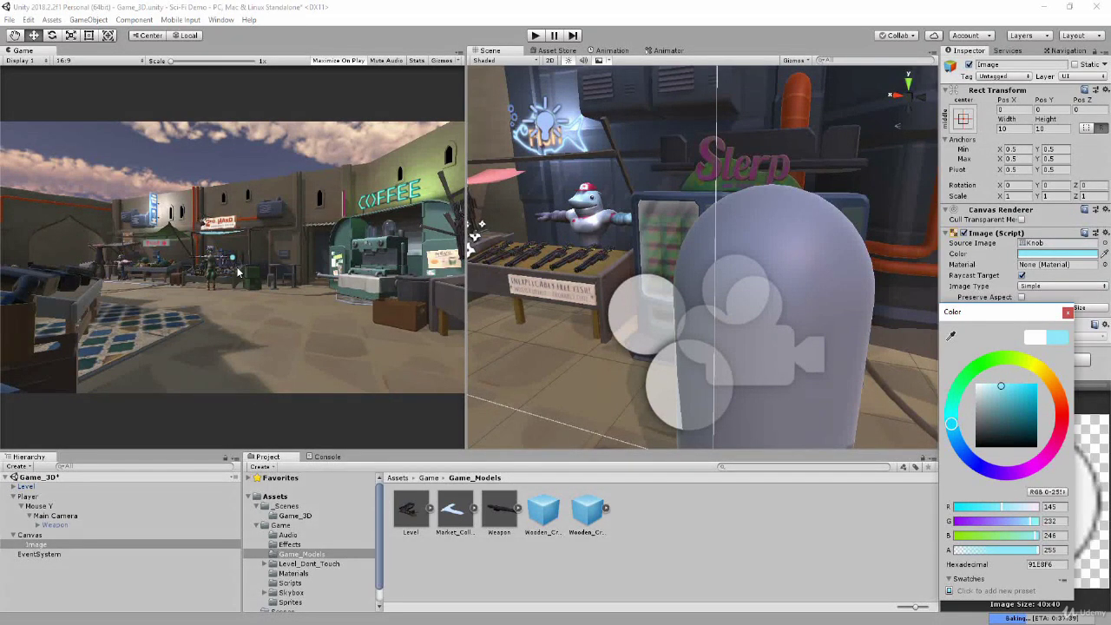
{"action": "left_click", "coordinate": [536, 36]}
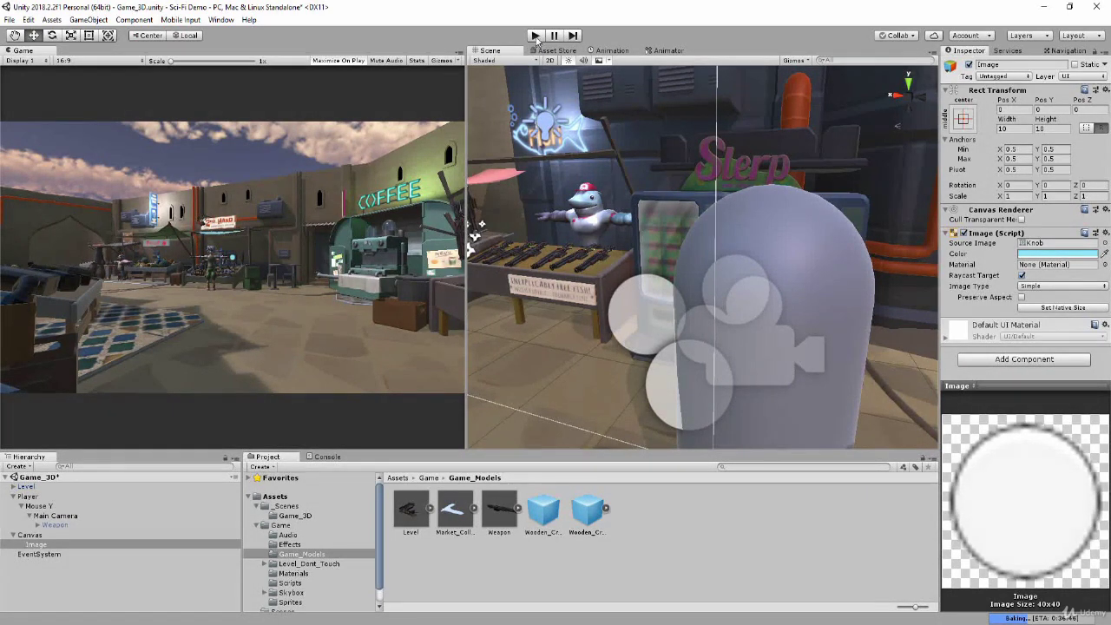
Step: Run the game and walk past the 2nd Hand and Froot stalls toward the arch
{"action": "left_click", "coordinate": [535, 36]}
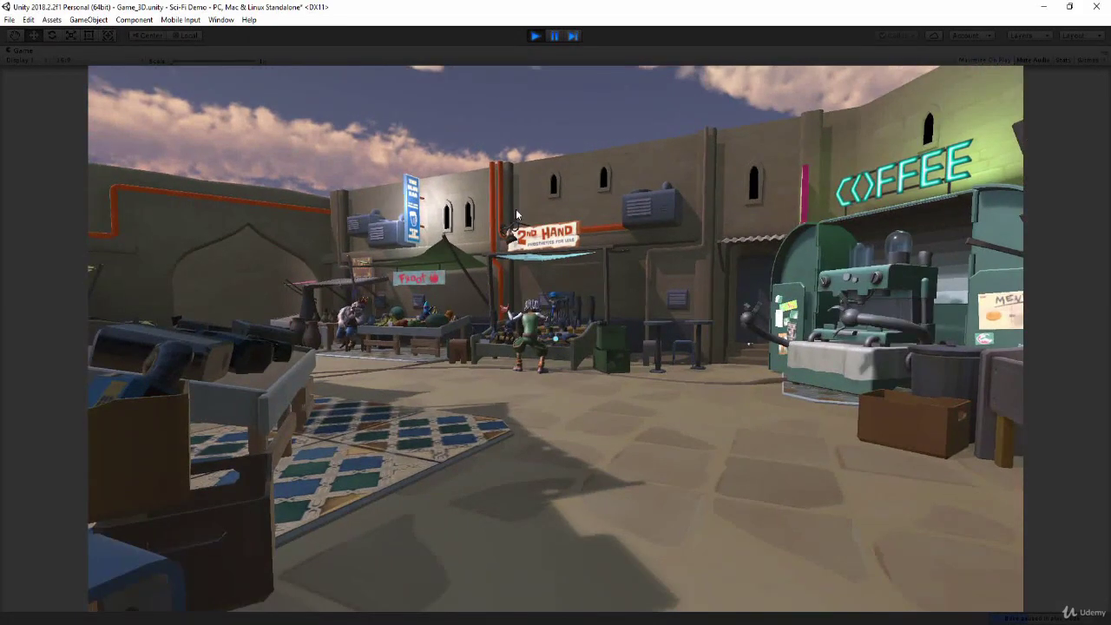
{"action": "key", "text": "w"}
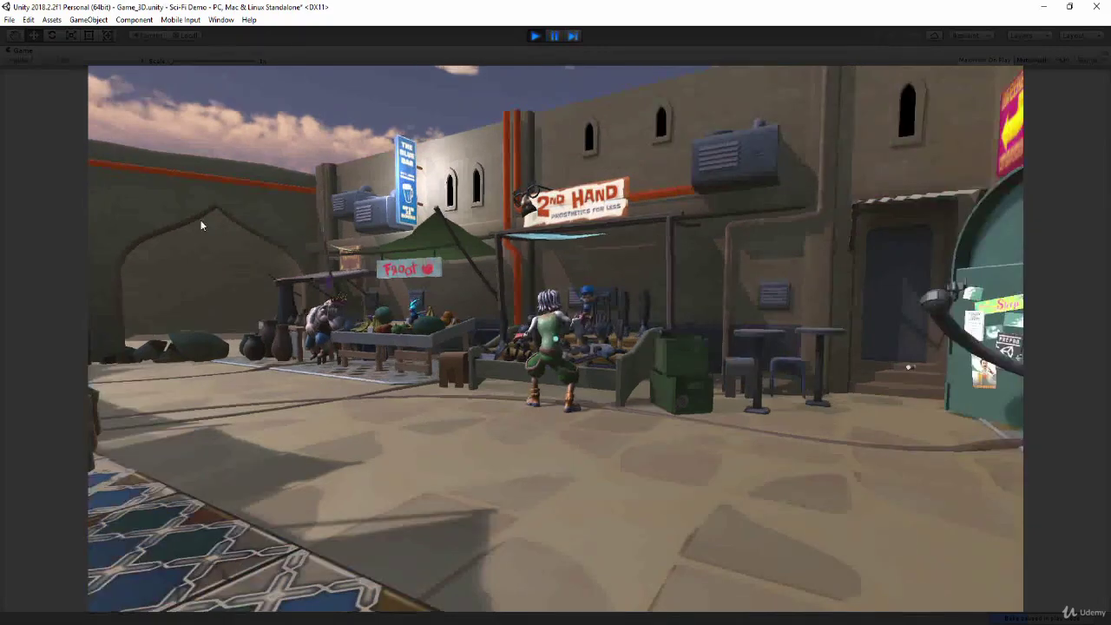
{"action": "key", "text": "w"}
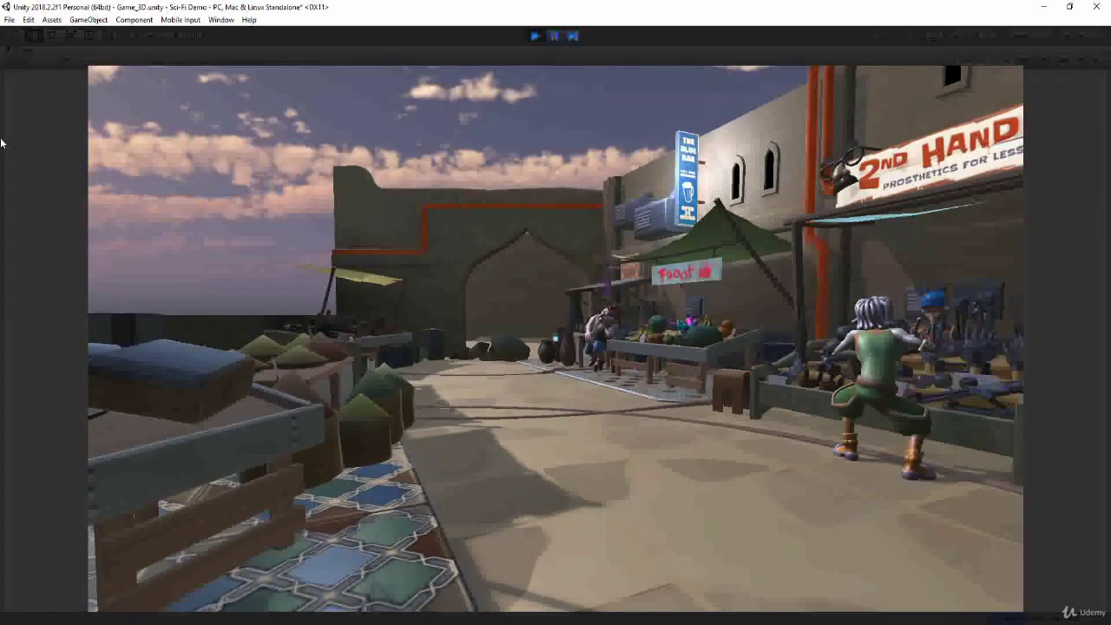
{"action": "key", "text": "w"}
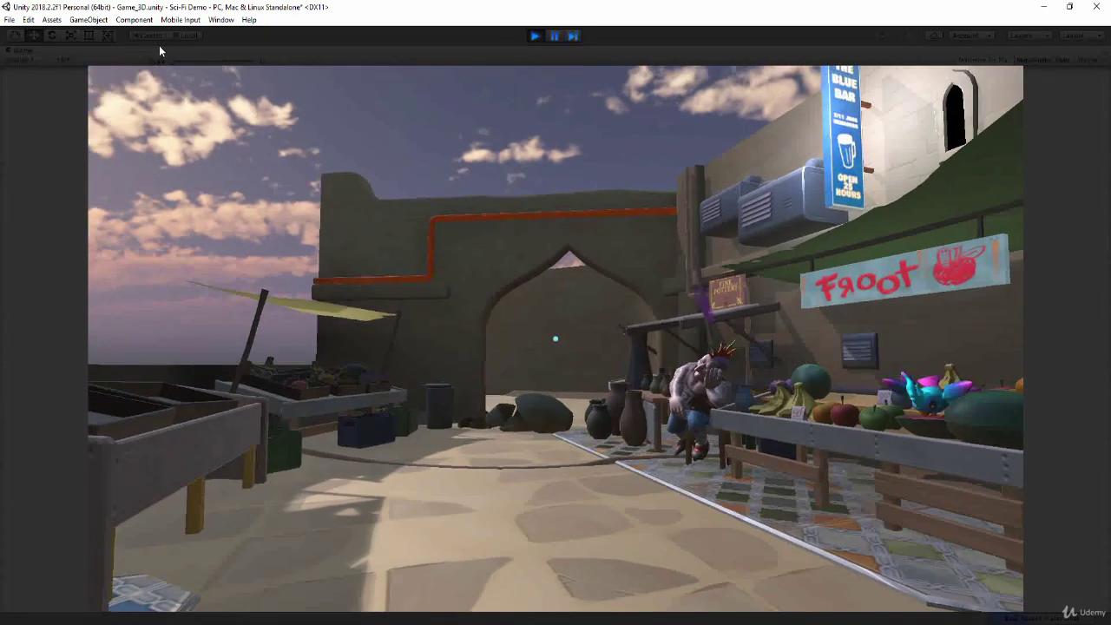
{"action": "key", "text": "w"}
{"action": "key", "text": "w"}
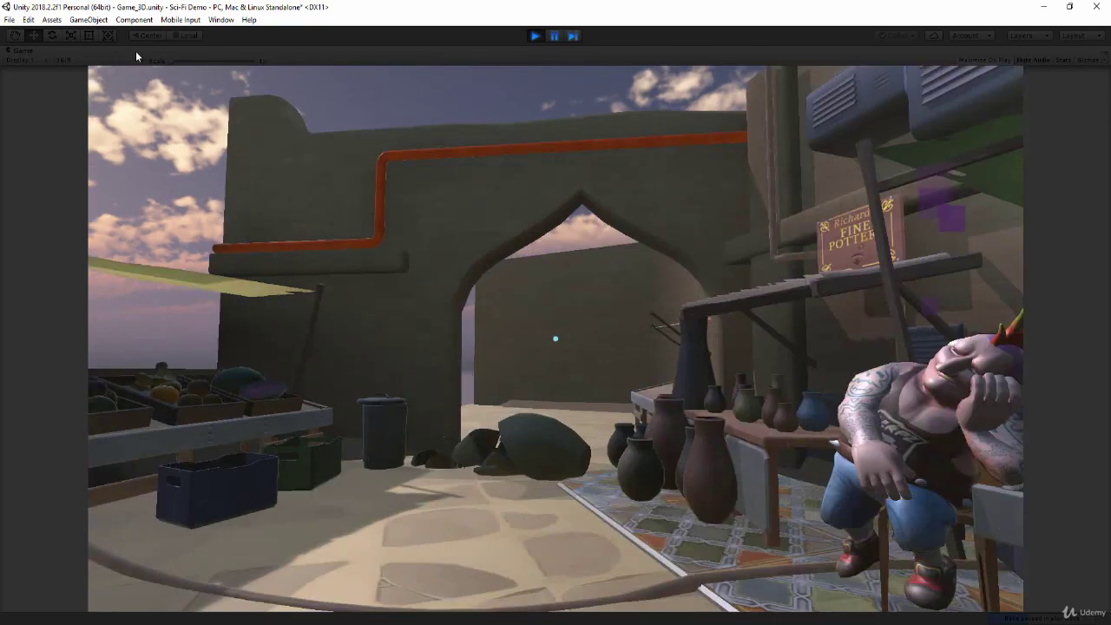
{"action": "key", "text": "w"}
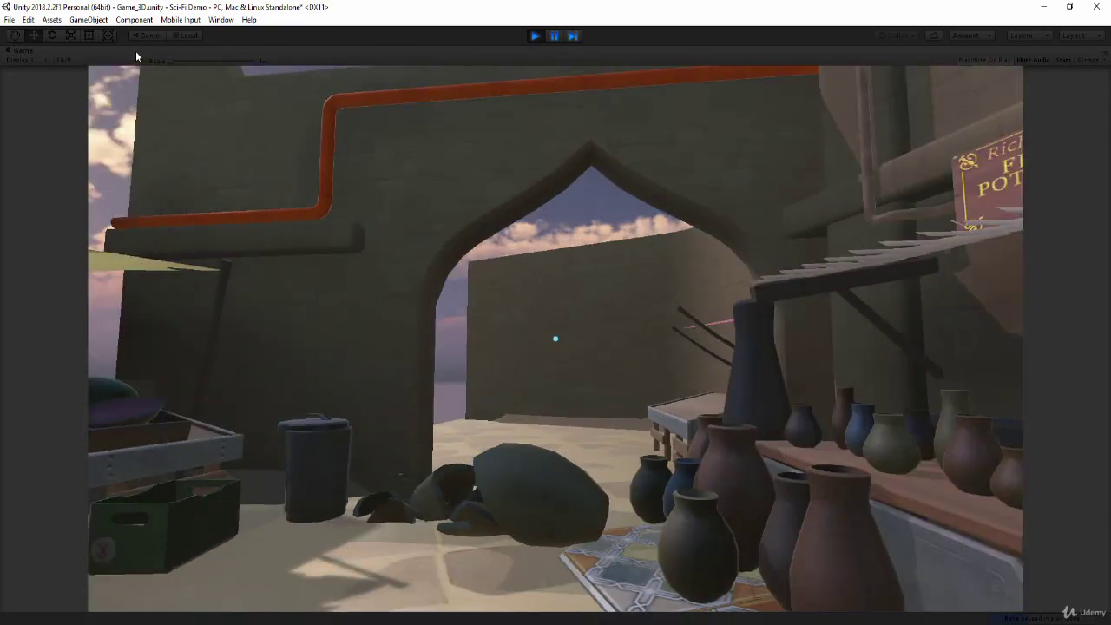
{"action": "key", "text": "s"}
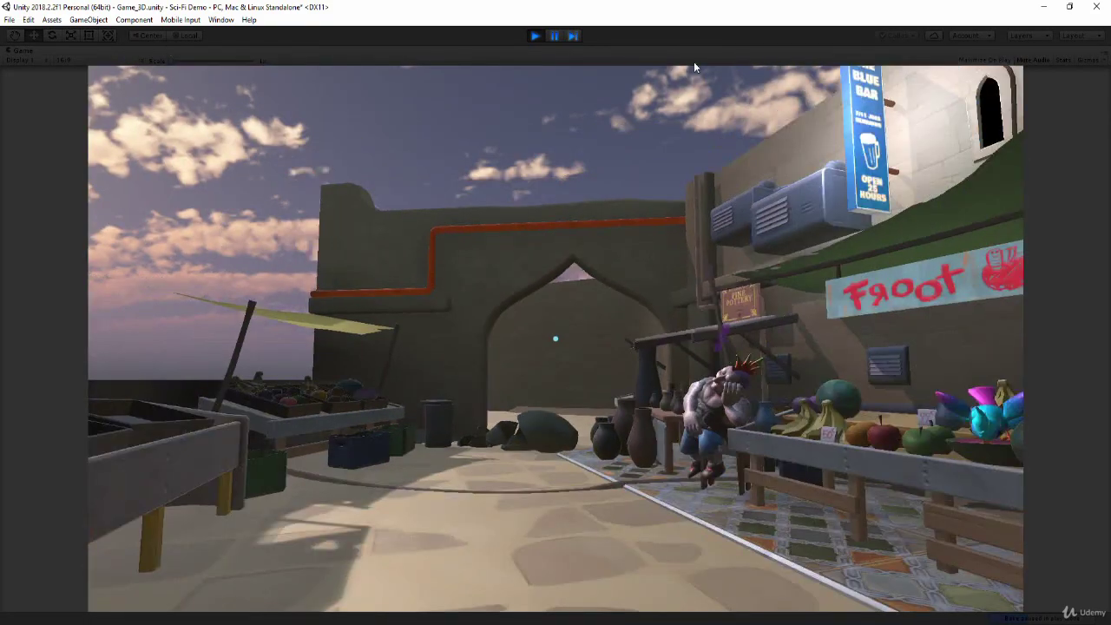
Step: Turn past the Coffee stand and walk up close to the Fish stall counter
{"action": "key", "text": "d"}
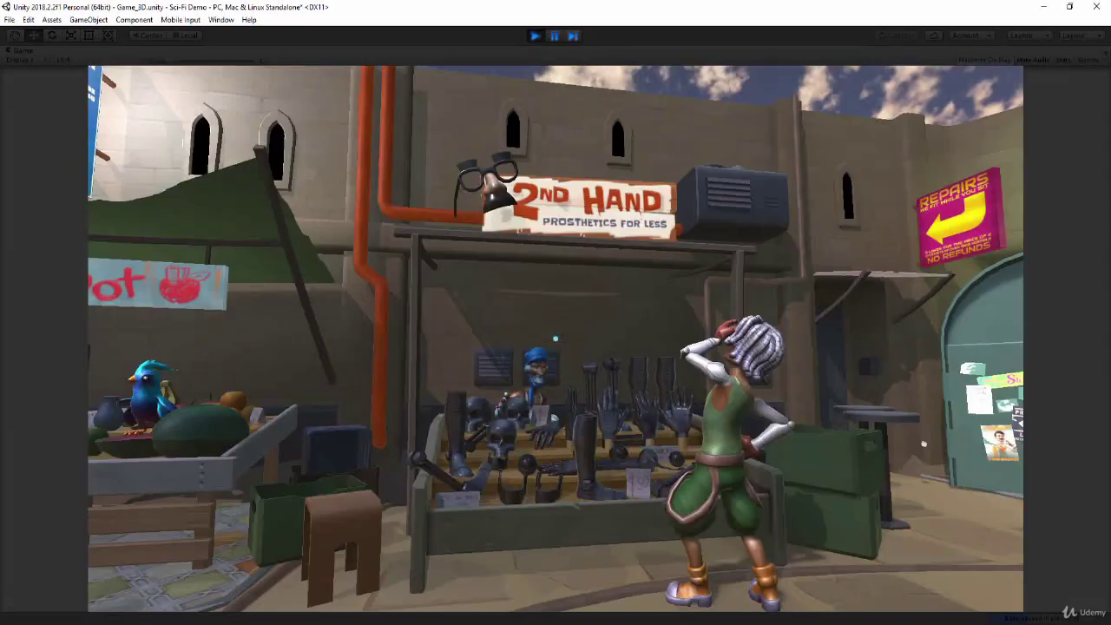
{"action": "key", "text": "d"}
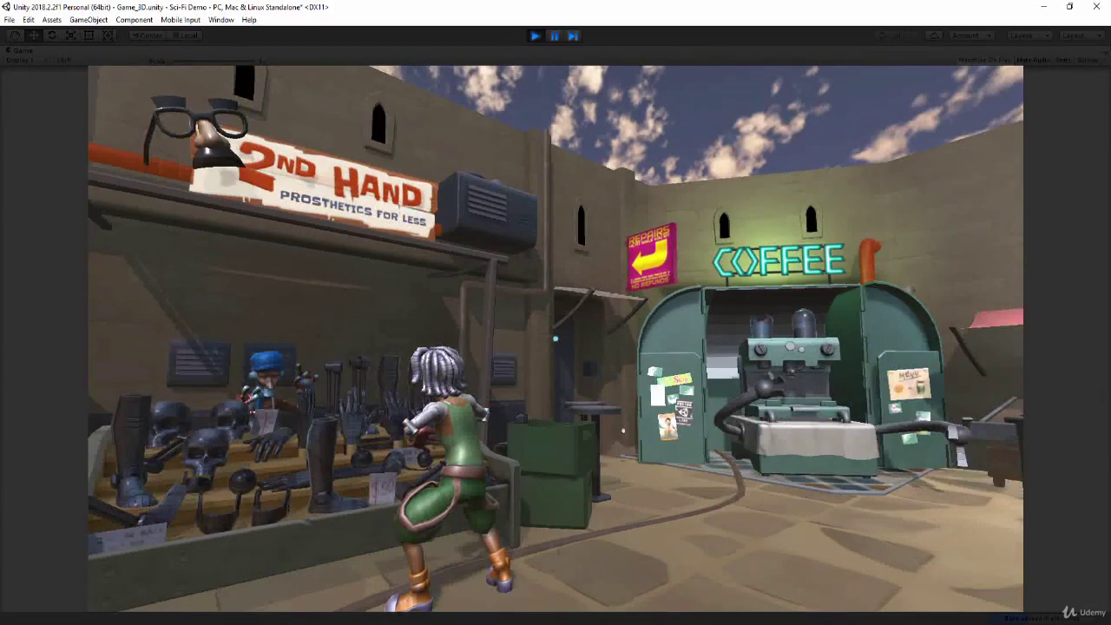
{"action": "key", "text": "d"}
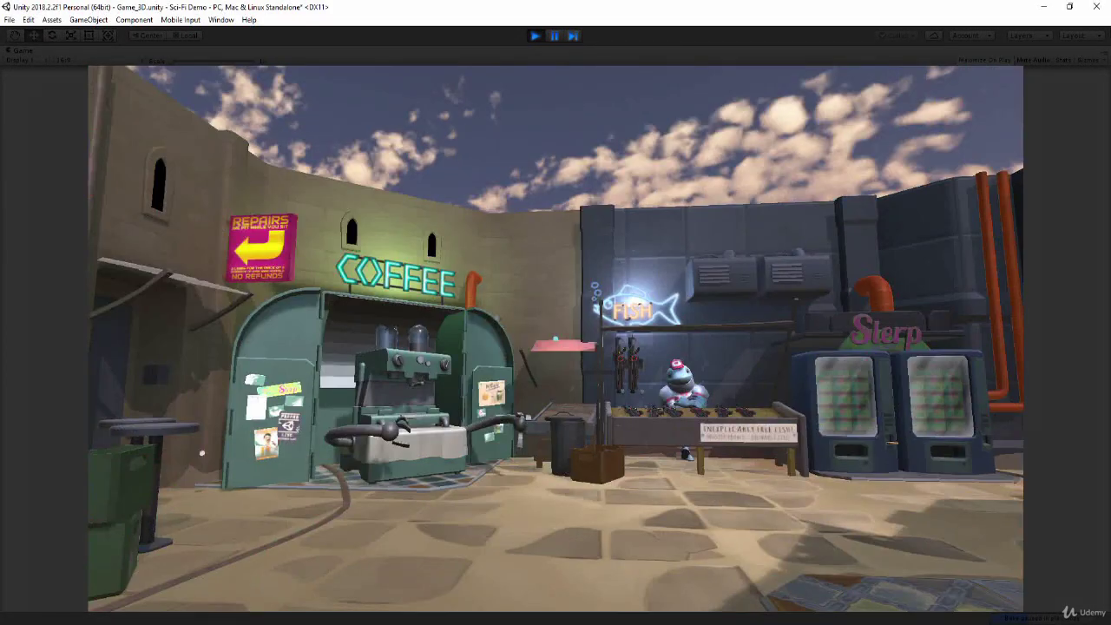
{"action": "key", "text": "d"}
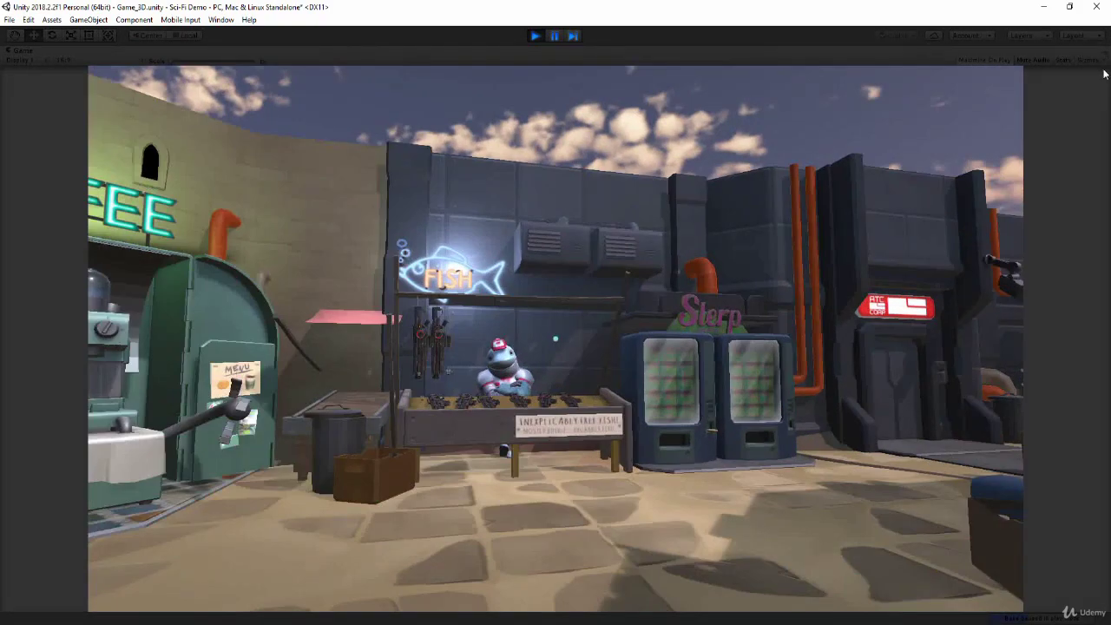
{"action": "key", "text": "w"}
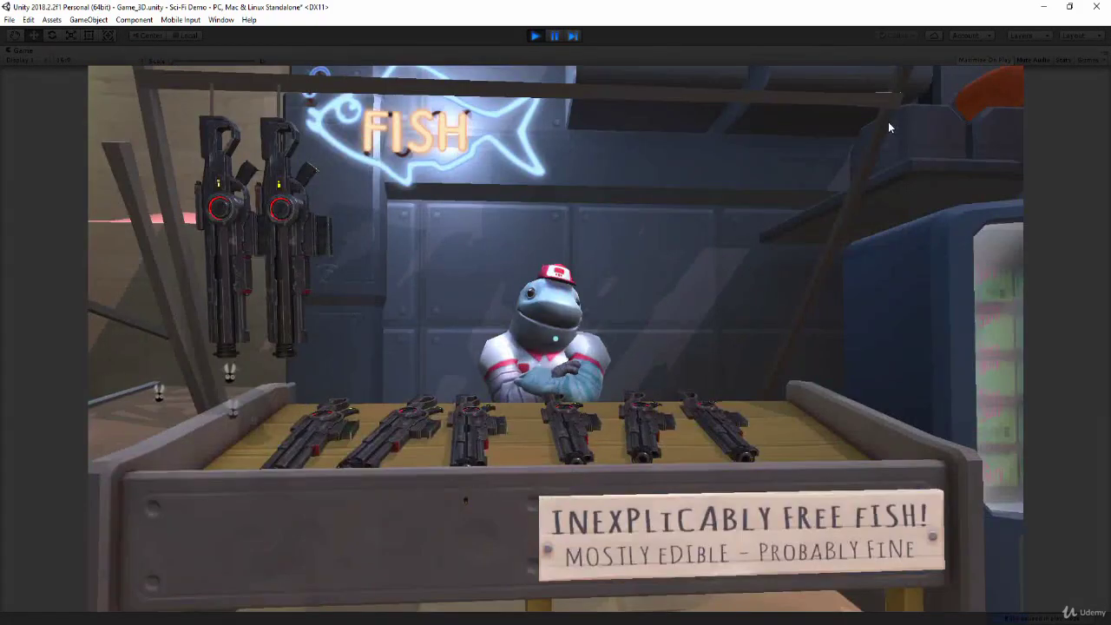
{"action": "key", "text": "w"}
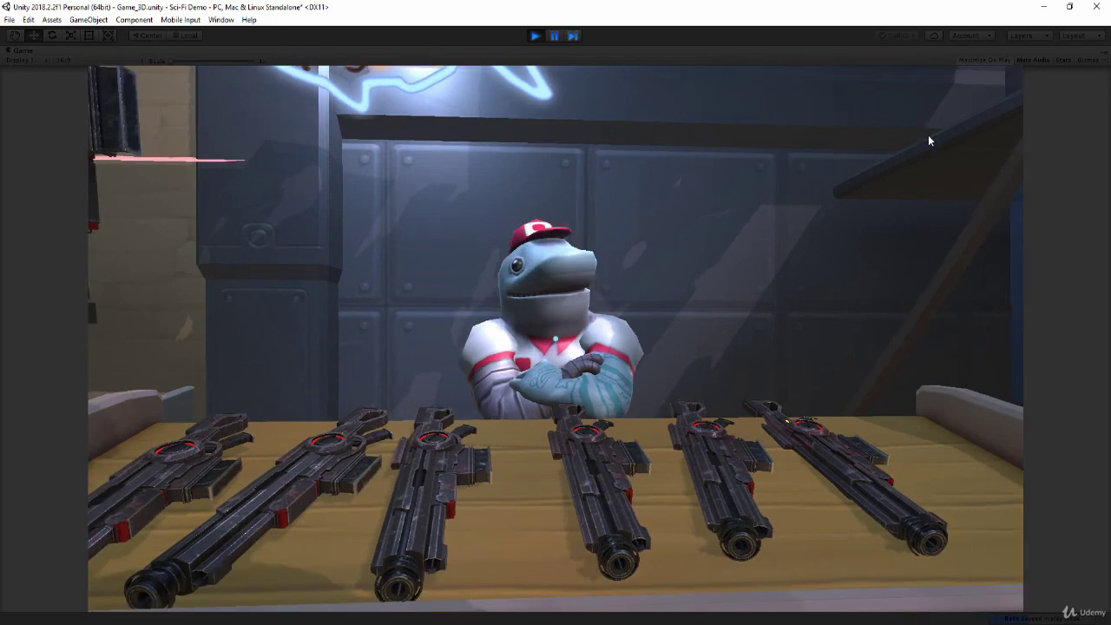
{"action": "key", "text": "s"}
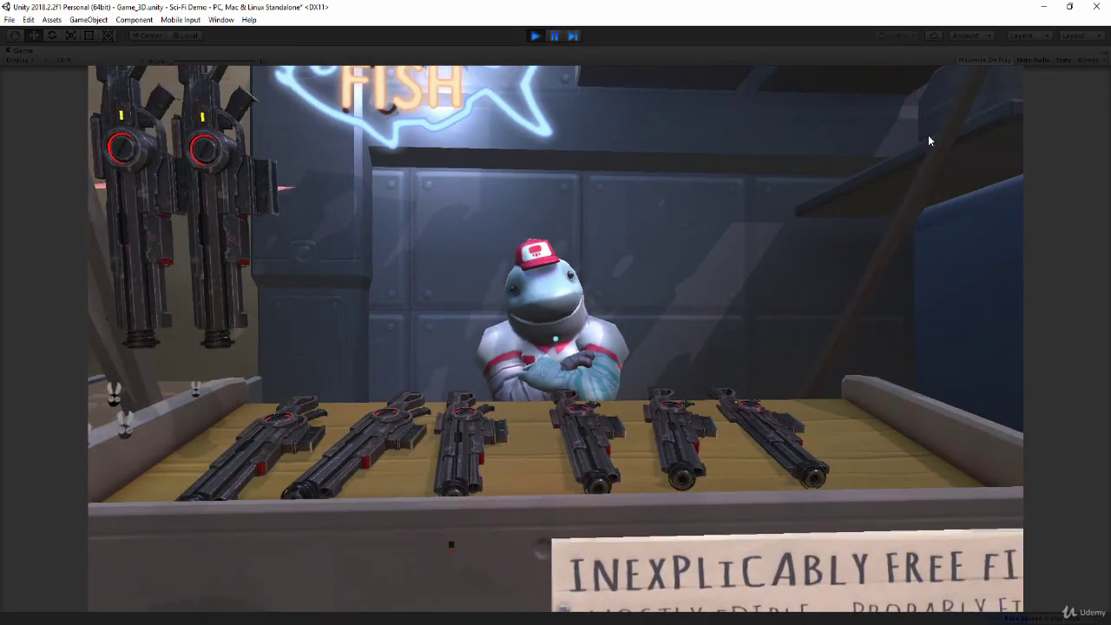
{"action": "left_click", "coordinate": [534, 37]}
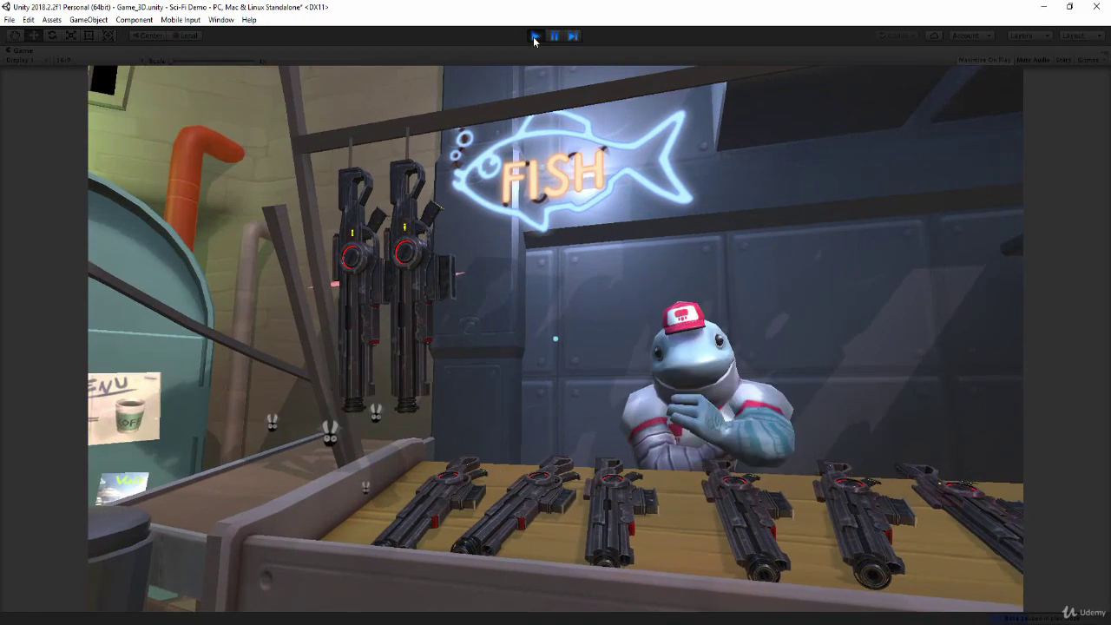
Step: Stop the game, disable the Weapon object again, and select the crosshair Image
{"action": "left_click", "coordinate": [533, 36]}
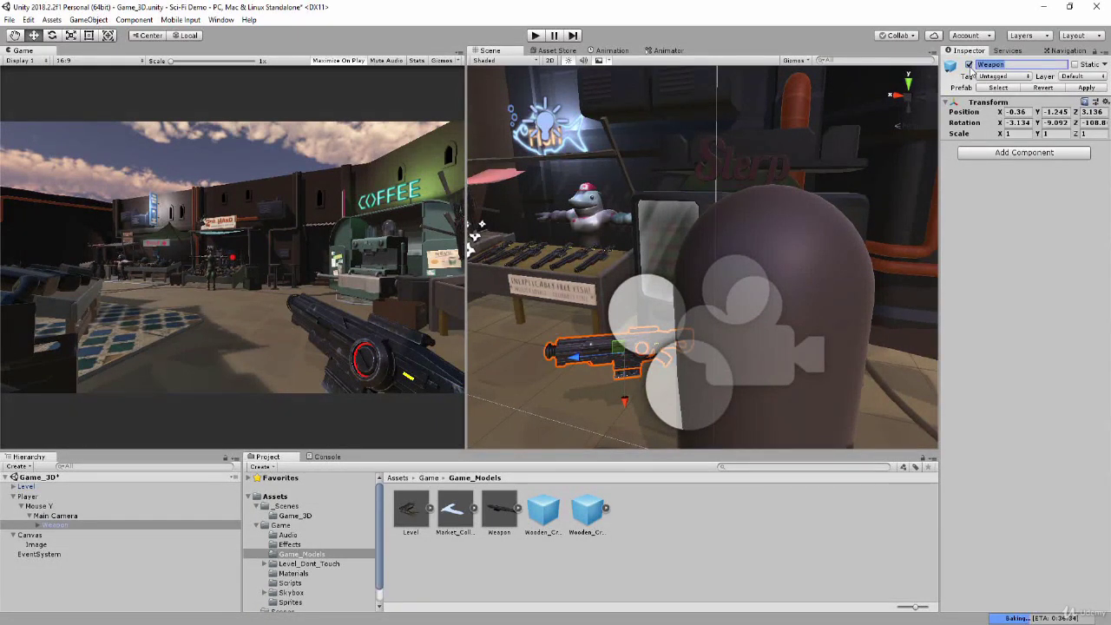
{"action": "left_click", "coordinate": [968, 65]}
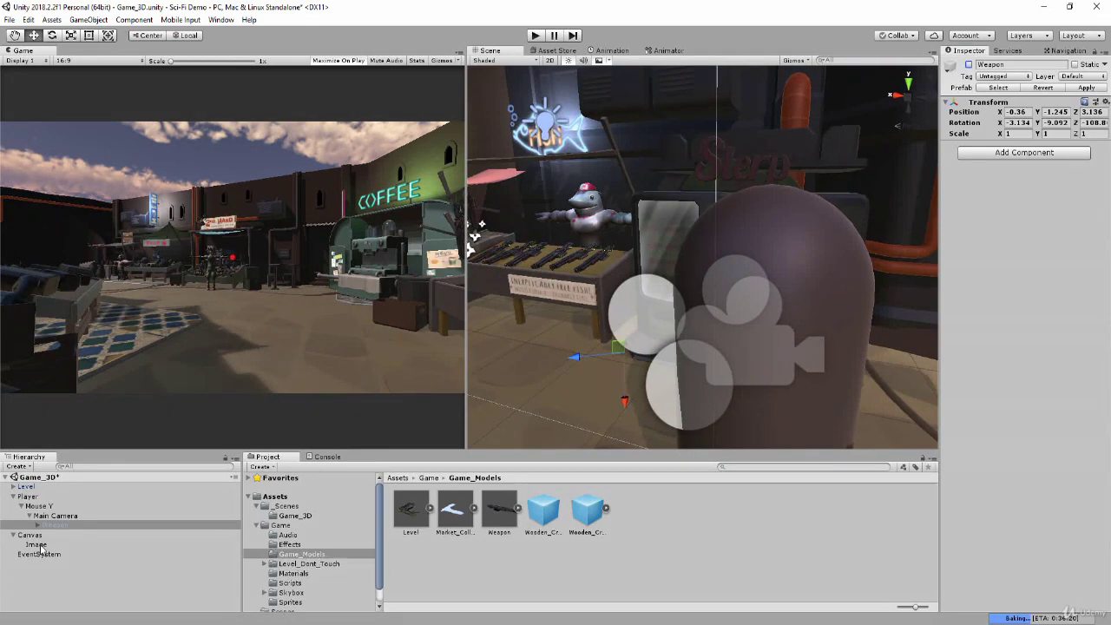
{"action": "left_click", "coordinate": [36, 546]}
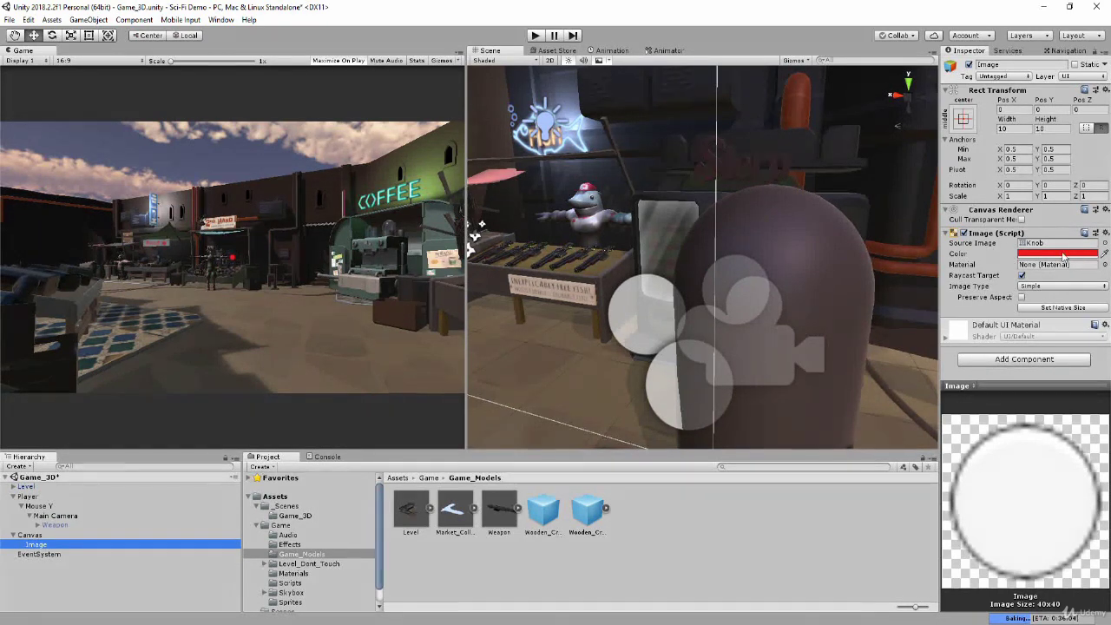
Step: Change the crosshair Image's colour from red to light cyan 8FF8FB
{"action": "left_click", "coordinate": [1064, 254]}
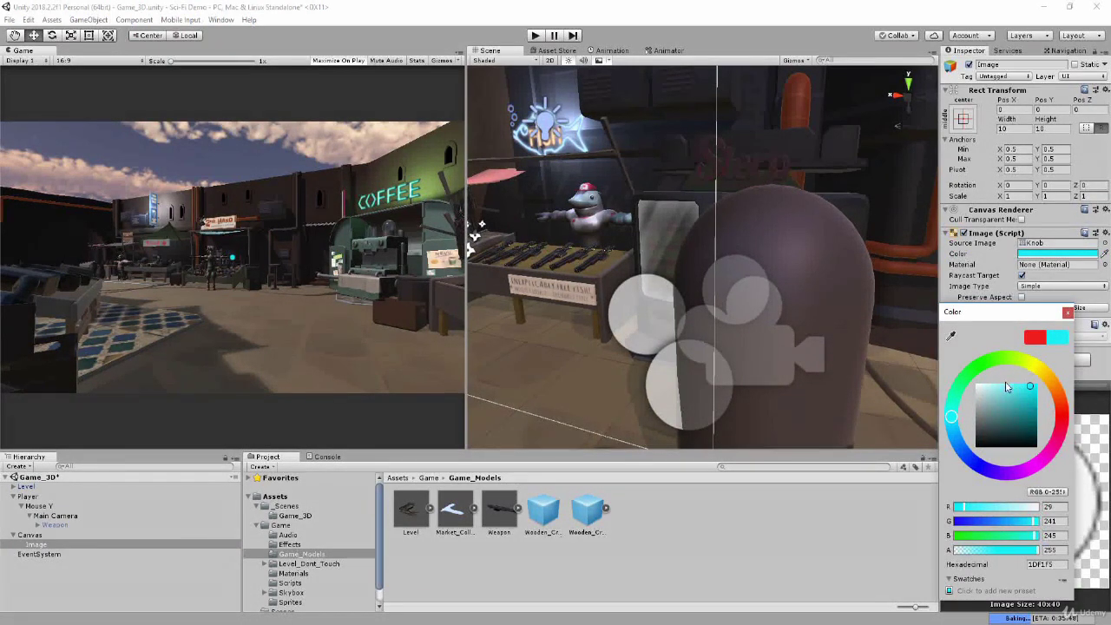
{"action": "left_click", "coordinate": [1006, 383]}
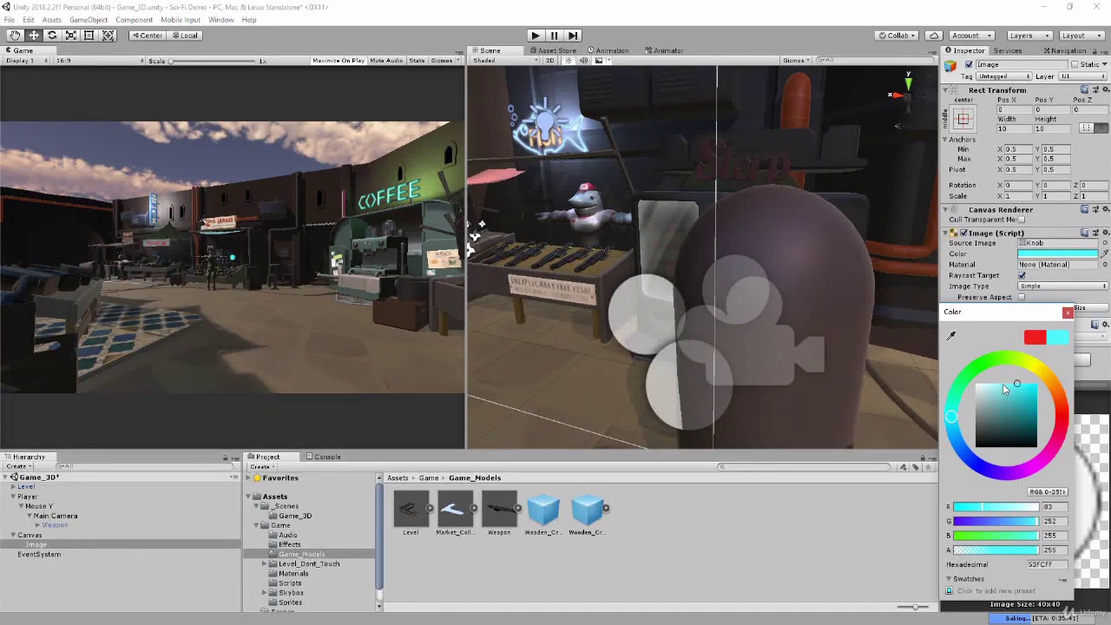
{"action": "left_click", "coordinate": [1001, 385]}
{"action": "left_click", "coordinate": [1003, 386]}
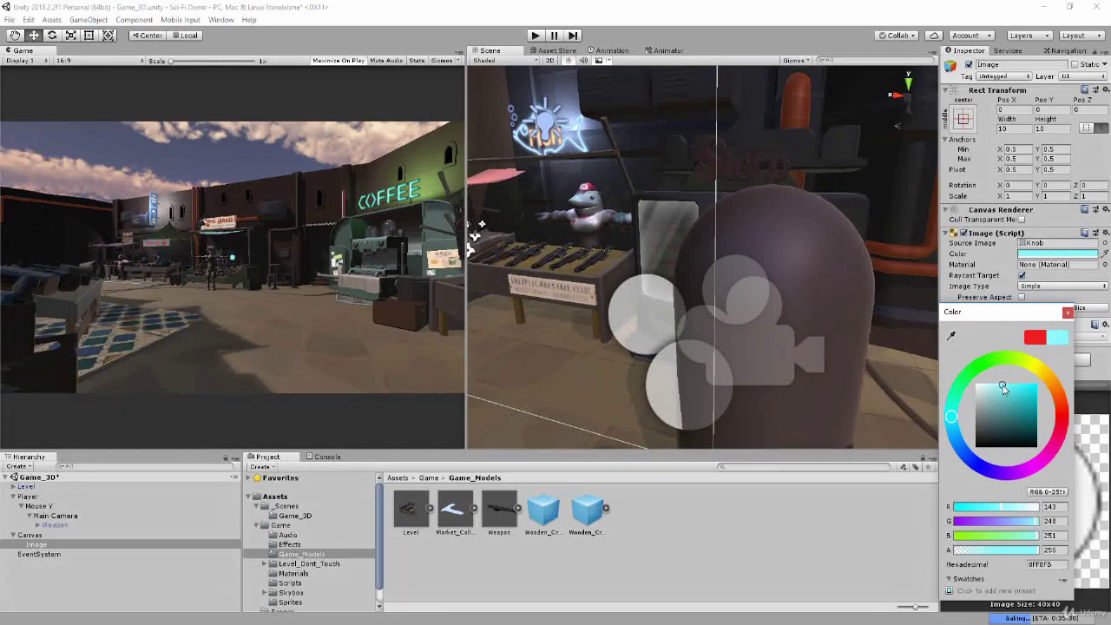
{"action": "left_click", "coordinate": [755, 544]}
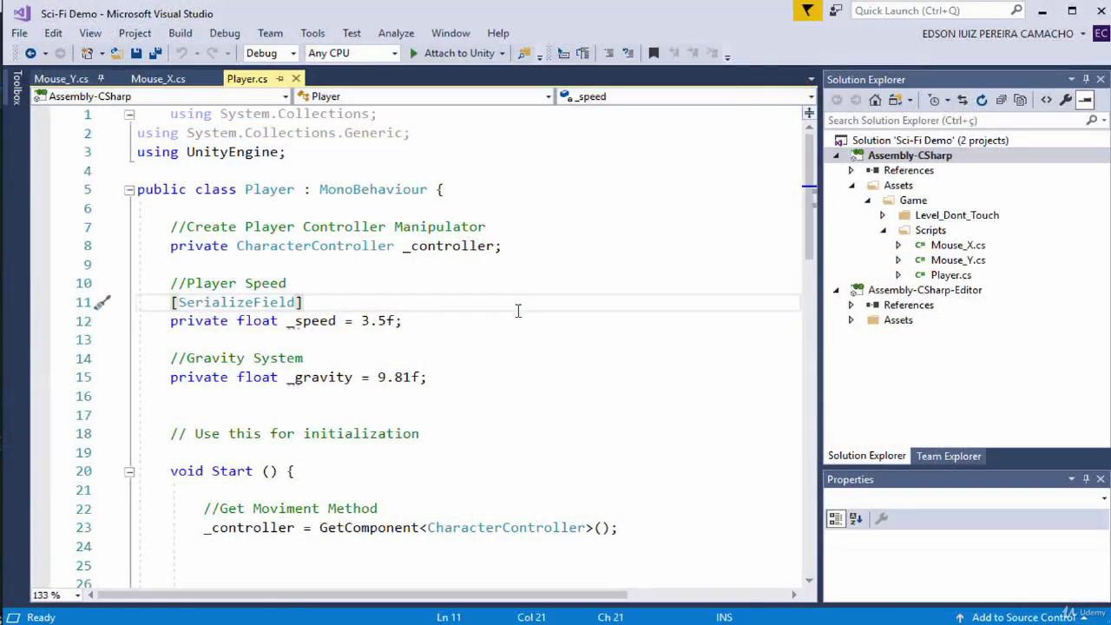
Step: Add a '//Hide mouse cursor' comment below the GetComponent line in Start()
{"action": "left_click", "coordinate": [496, 351]}
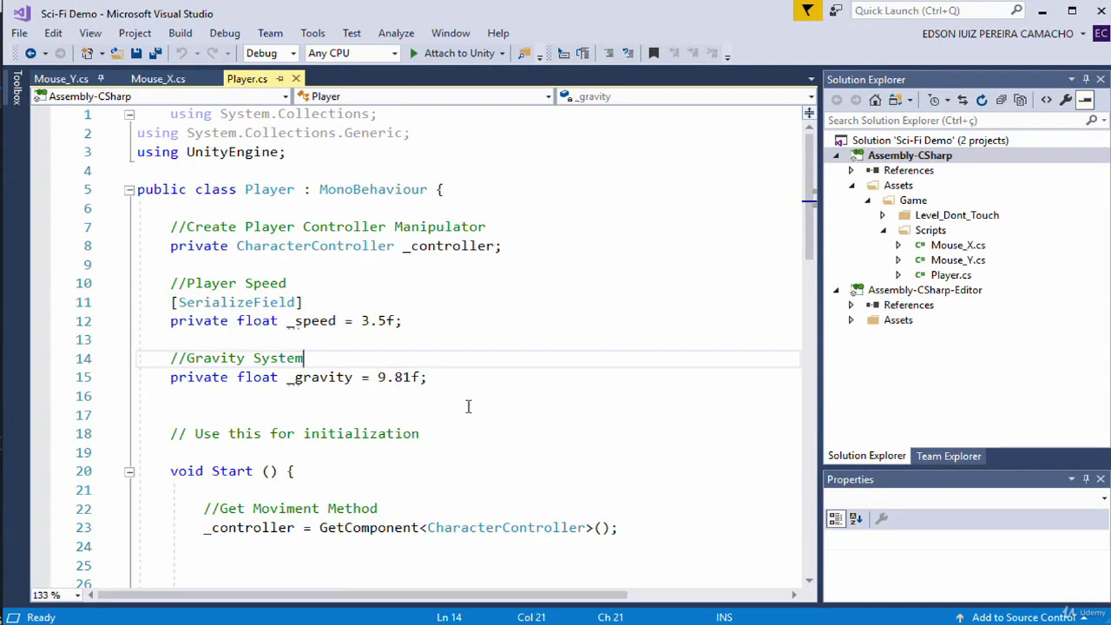
{"action": "scroll", "coordinate": [468, 406], "scroll_direction": "down", "scroll_amount": 2}
{"action": "left_click", "coordinate": [655, 415]}
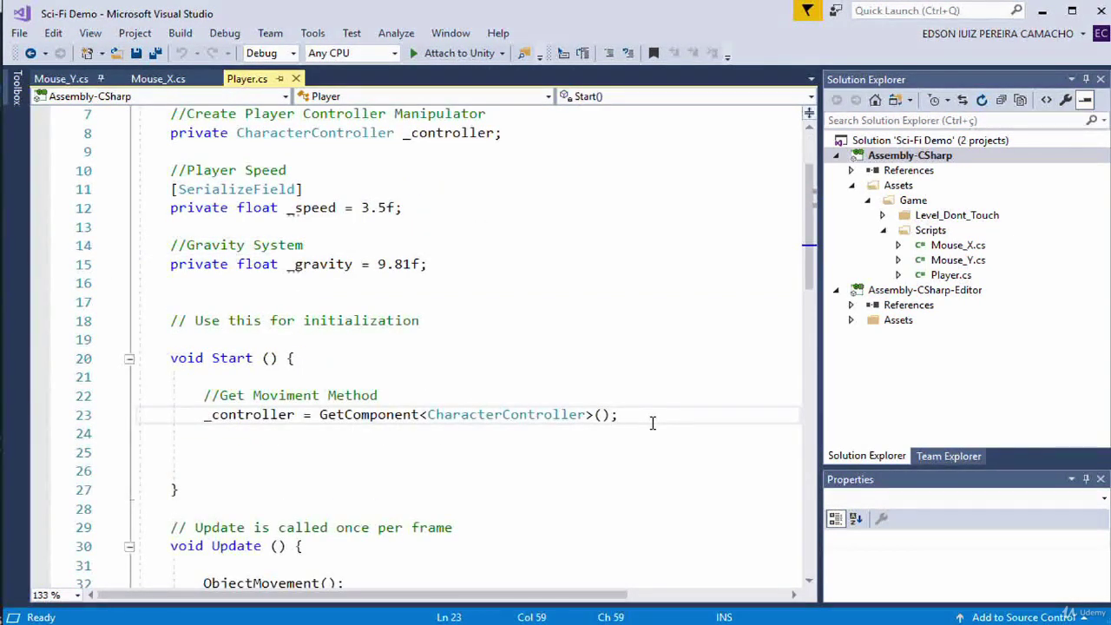
{"action": "key", "text": "Return"}
{"action": "key", "text": "Return"}
{"action": "type", "text": "//"}
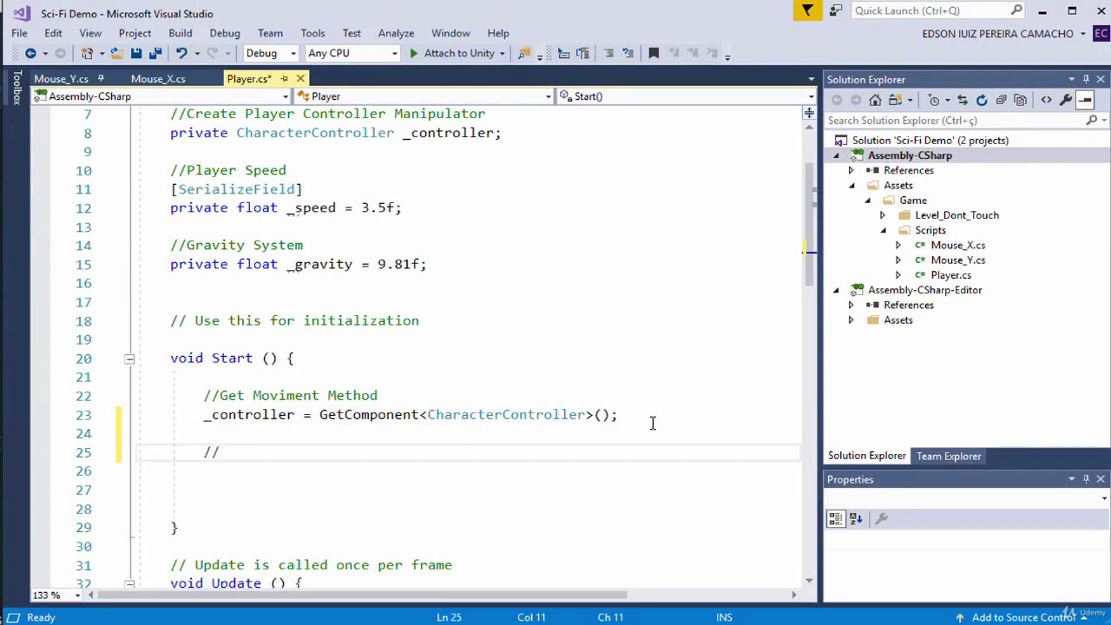
{"action": "type", "text": "Hid"}
{"action": "type", "text": "e cursos"}
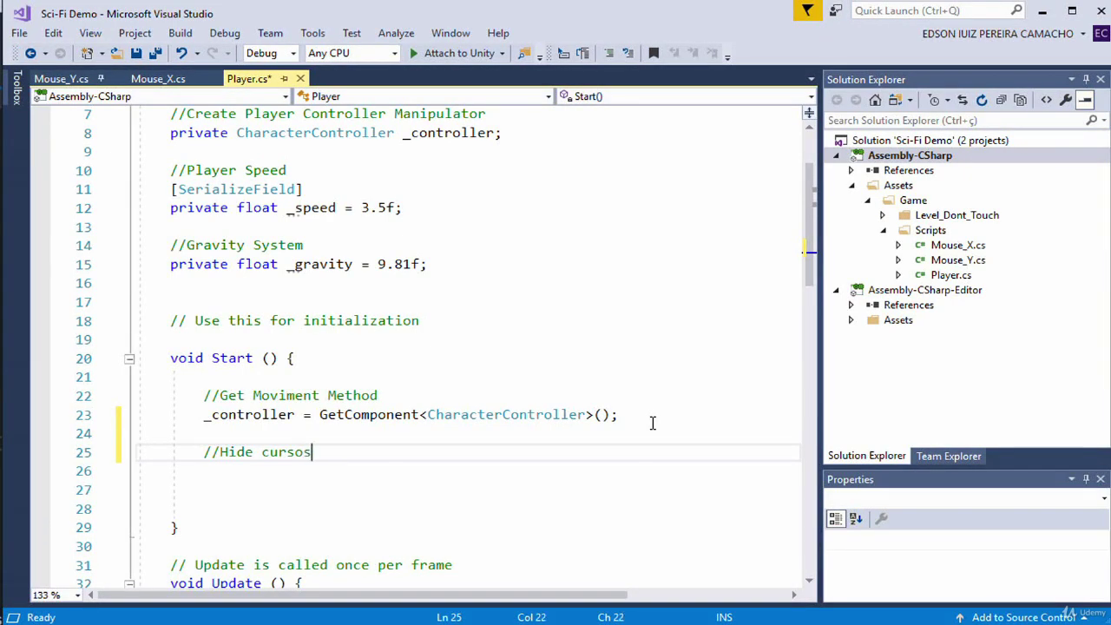
{"action": "key", "text": "Left"}
{"action": "key", "text": "Left"}
{"action": "key", "text": "Left"}
{"action": "key", "text": "Right"}
{"action": "key", "text": "Right"}
{"action": "key", "text": "Delete"}
{"action": "type", "text": "r"}
{"action": "key", "text": "Left"}
{"action": "key", "text": "Left"}
{"action": "key", "text": "Left"}
{"action": "key", "text": "Left"}
{"action": "key", "text": "Left"}
{"action": "key", "text": "Left"}
{"action": "type", "text": "Mouse"}
{"action": "key", "text": "Left"}
{"action": "key", "text": "Left"}
{"action": "key", "text": "Left"}
{"action": "key", "text": "Right"}
{"action": "key", "text": "Right"}
{"action": "key", "text": "Right"}
{"action": "key", "text": "Left"}
{"action": "key", "text": "Left"}
{"action": "key", "text": "Left"}
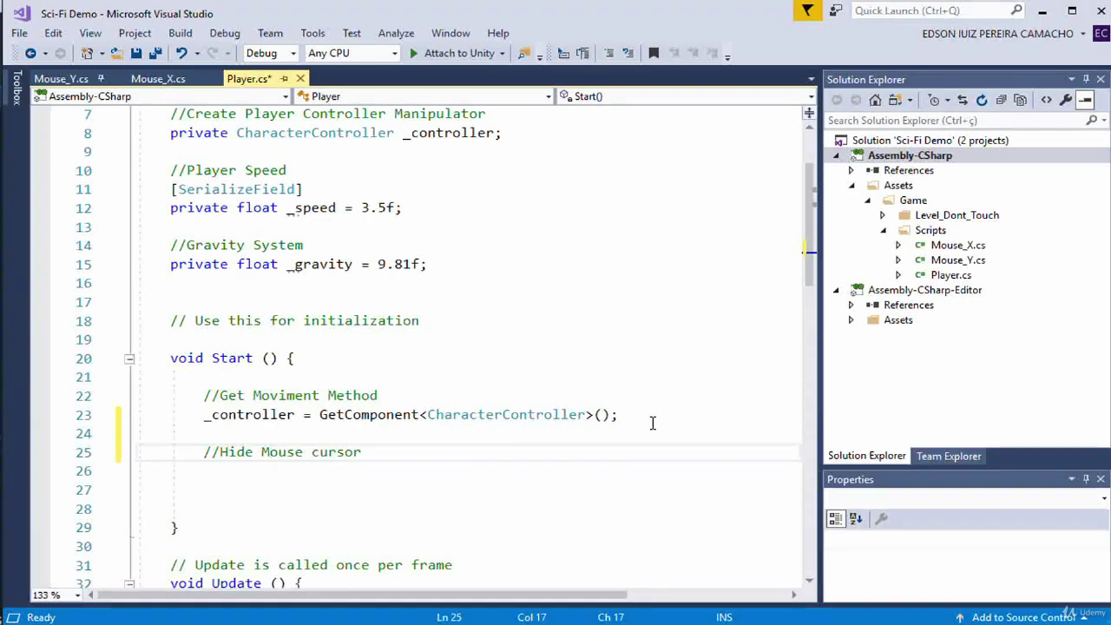
{"action": "key", "text": "BackSpace"}
{"action": "type", "text": "m"}
Step: Insert blank lines after ObjectMovement(); in the Update method
{"action": "scroll", "coordinate": [543, 409], "scroll_direction": "down", "scroll_amount": 2}
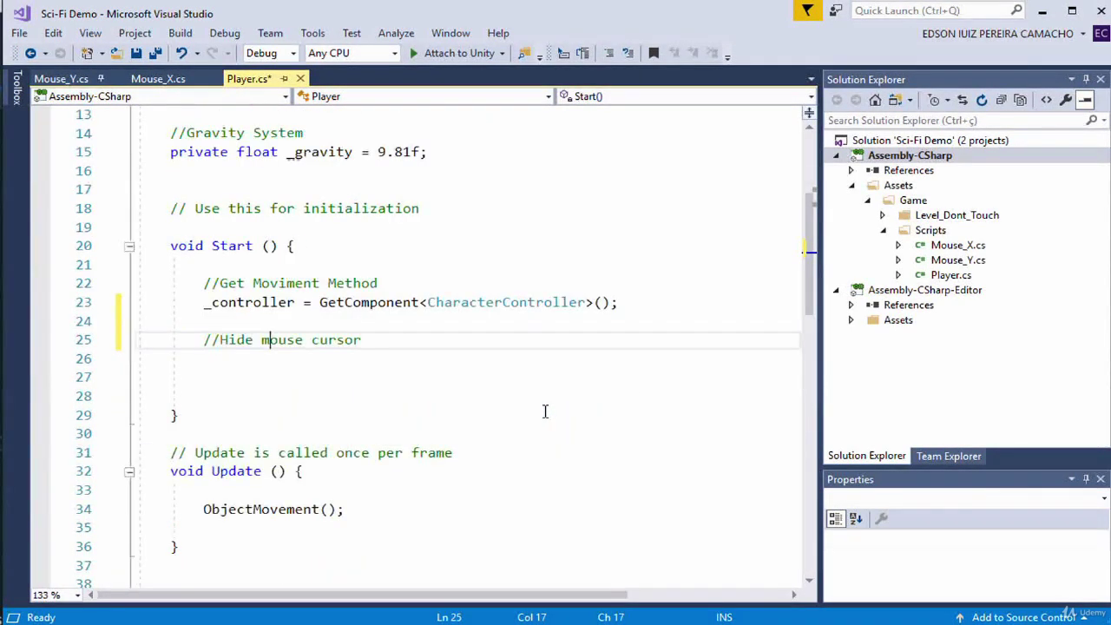
{"action": "left_click", "coordinate": [372, 527]}
{"action": "key", "text": "Return"}
{"action": "key", "text": "Return"}
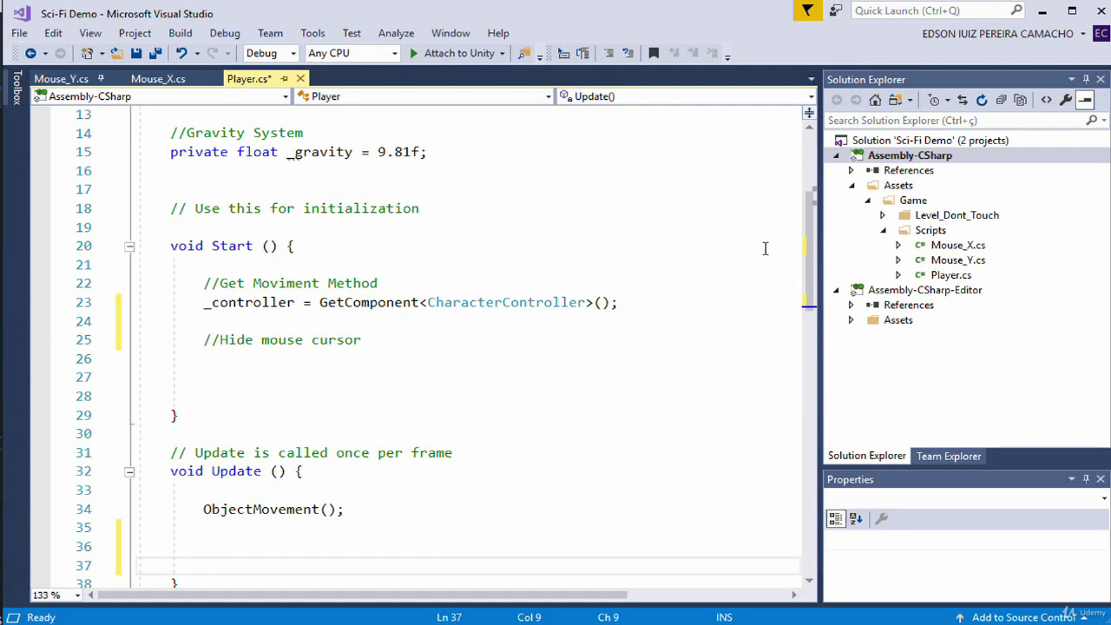
Step: Add the comment '//Unhide mouse cursor' below ObjectMovement() in Update, correcting the typo
{"action": "type", "text": "//"}
{"action": "type", "text": "Unhi"}
{"action": "type", "text": "de mous"}
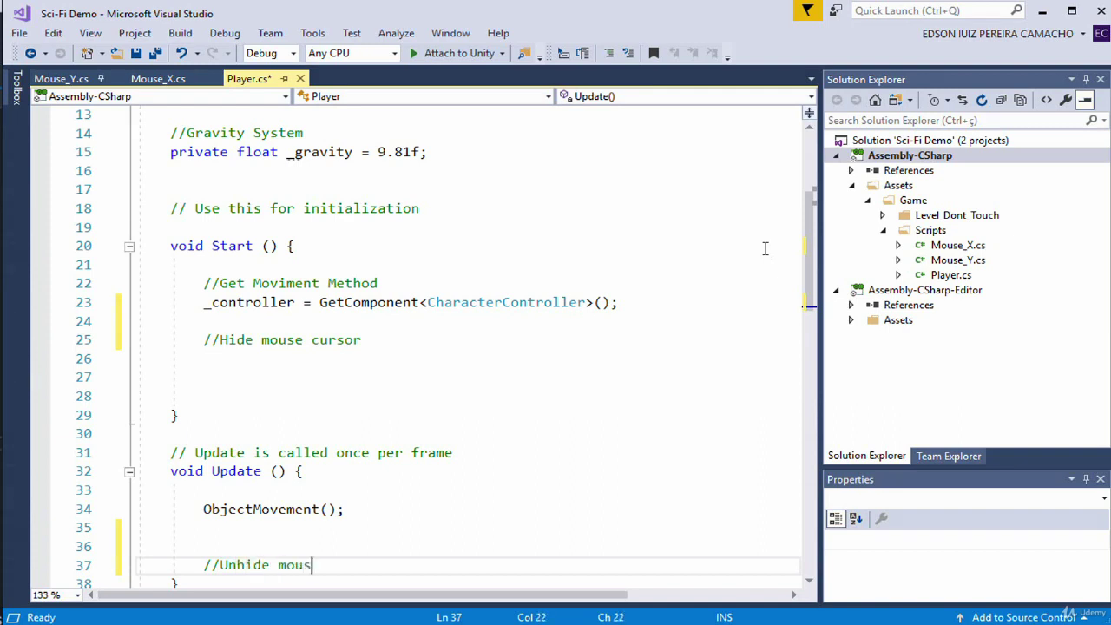
{"action": "type", "text": "e cursos"}
{"action": "key", "text": "BackSpace"}
{"action": "type", "text": "r"}
{"action": "key", "text": "Return"}
{"action": "key", "text": "Return"}
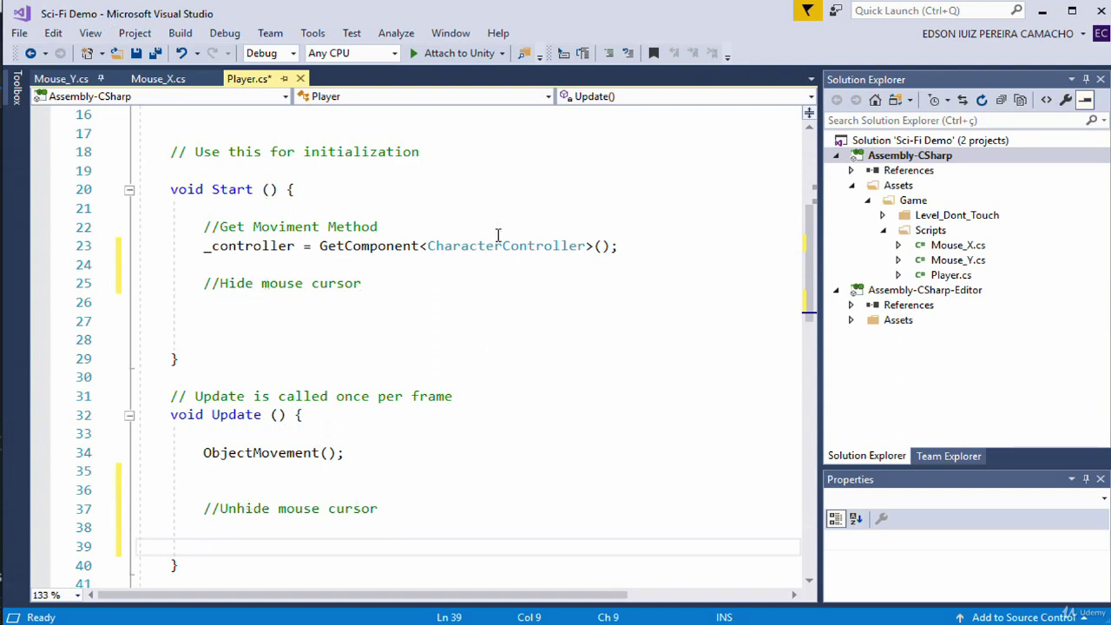
Step: Write an if () statement under the Unhide comment with its own empty brace block
{"action": "key", "text": "Up"}
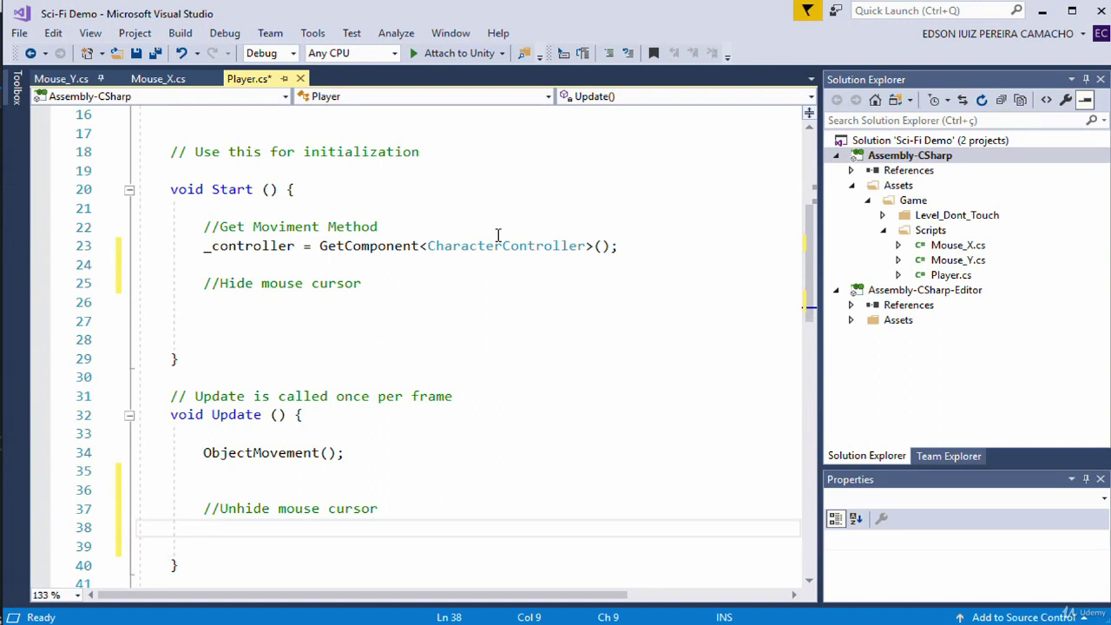
{"action": "type", "text": "if"}
{"action": "type", "text": "()"}
{"action": "key", "text": "Return"}
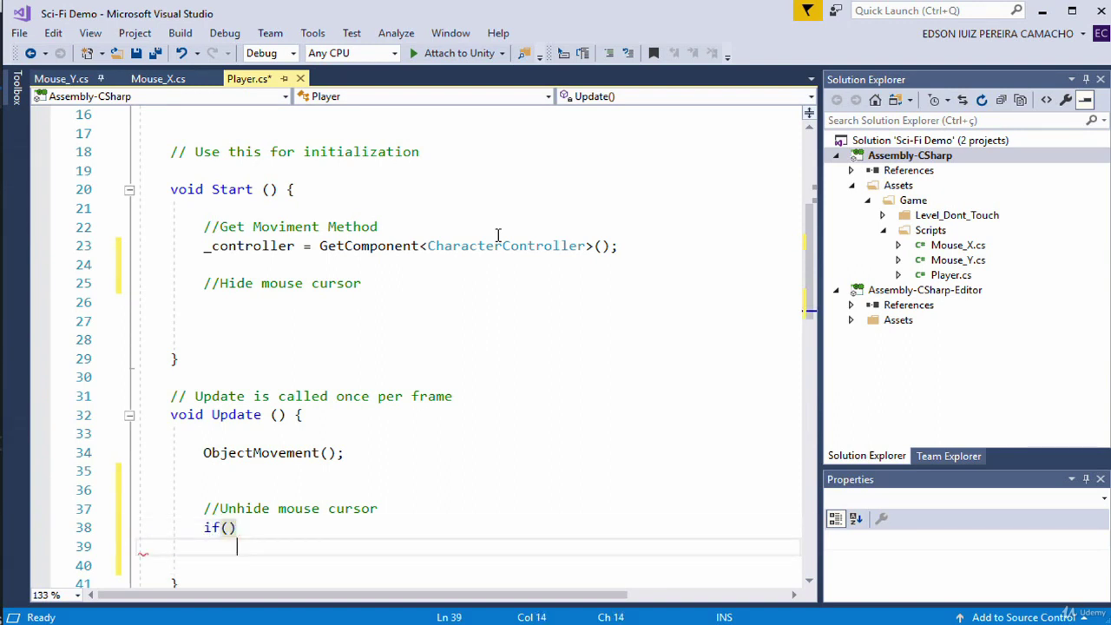
{"action": "key", "text": "BackSpace"}
{"action": "type", "text": "{"}
{"action": "key", "text": "Return"}
{"action": "key", "text": "Return"}
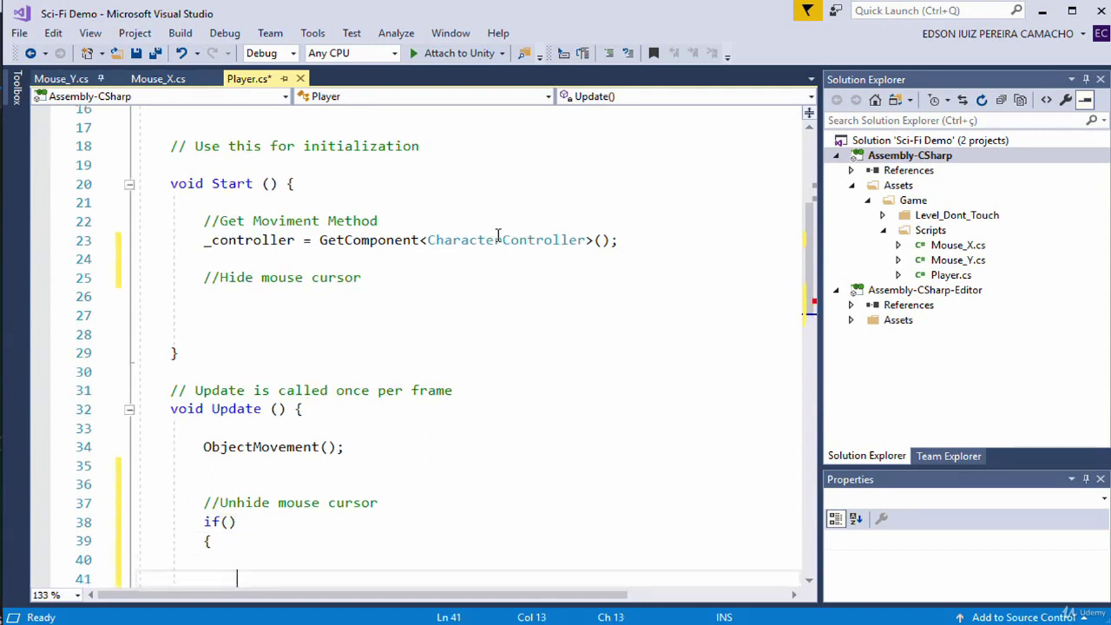
{"action": "scroll", "coordinate": [422, 477], "scroll_direction": "down", "scroll_amount": 3}
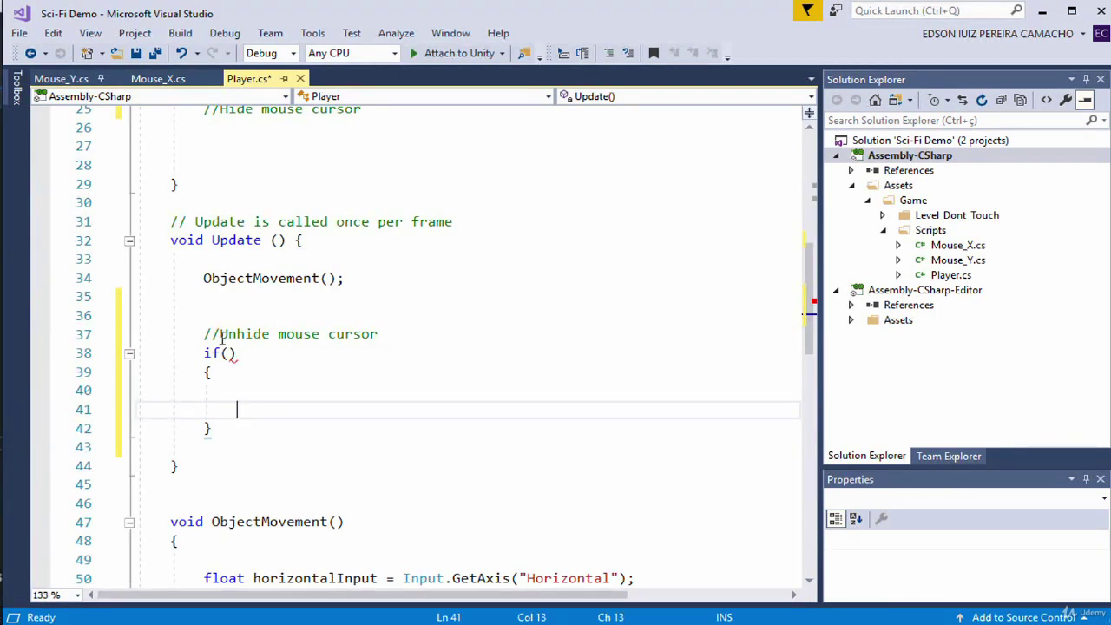
{"action": "left_click", "coordinate": [225, 404]}
{"action": "left_click", "coordinate": [230, 397]}
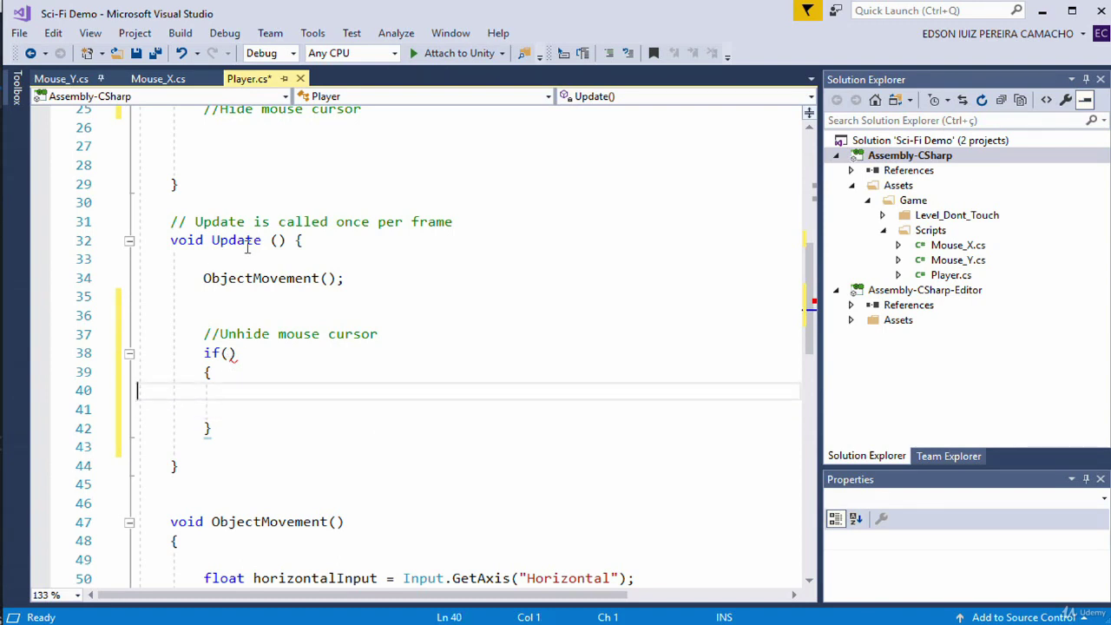
{"action": "type", "text": "wlaw"}
{"action": "key", "text": "BackSpace"}
{"action": "key", "text": "BackSpace"}
{"action": "key", "text": "BackSpace"}
{"action": "key", "text": "BackSpace"}
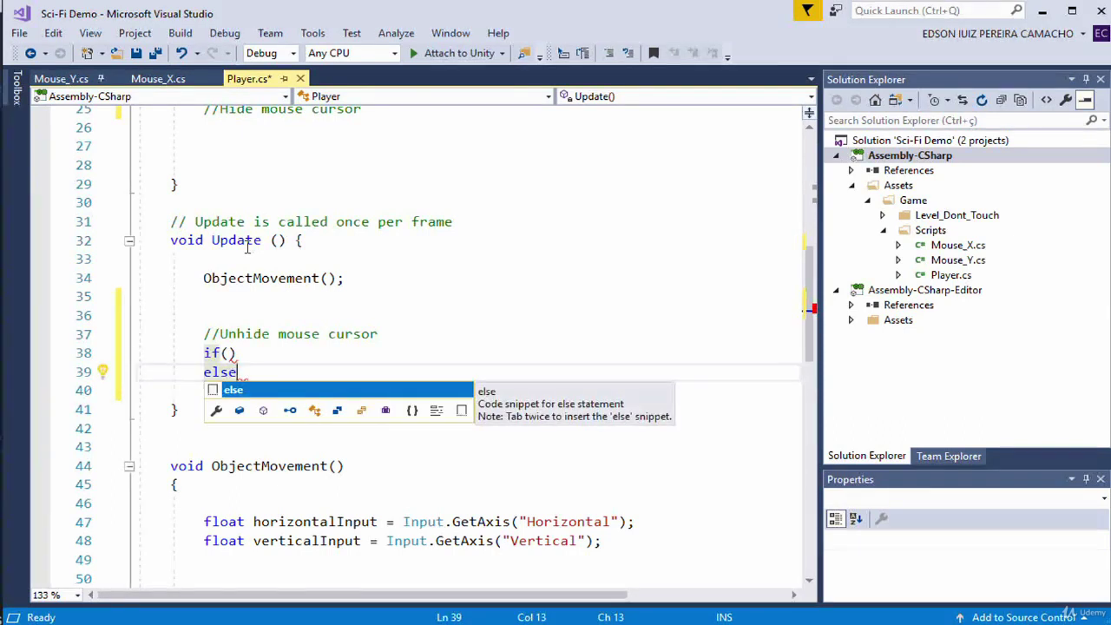
{"action": "left_click", "coordinate": [251, 350]}
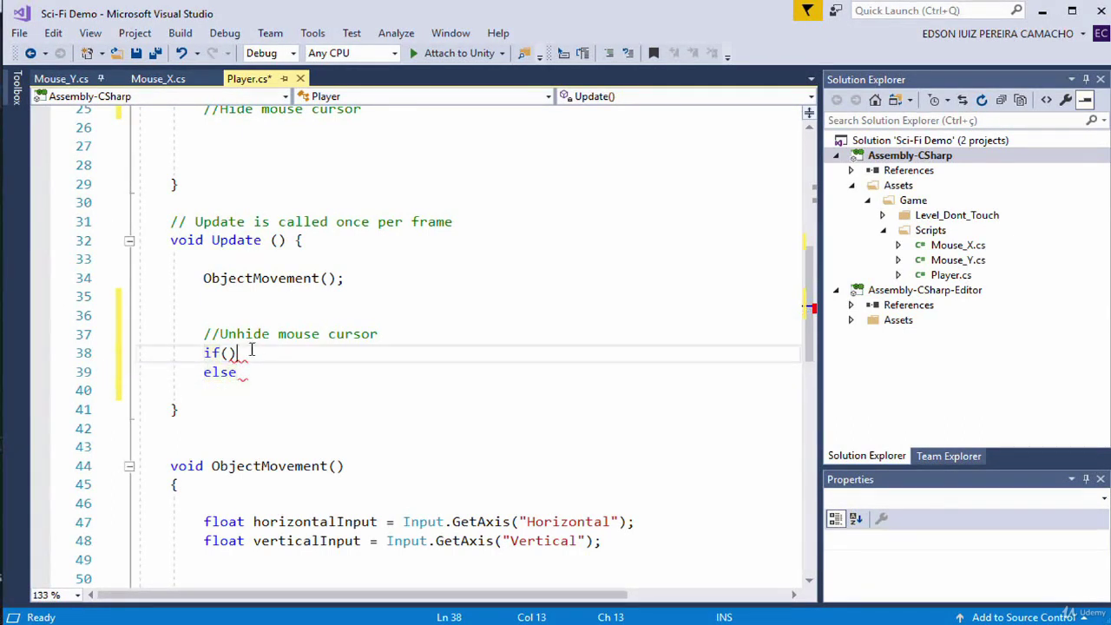
{"action": "type", "text": "{"}
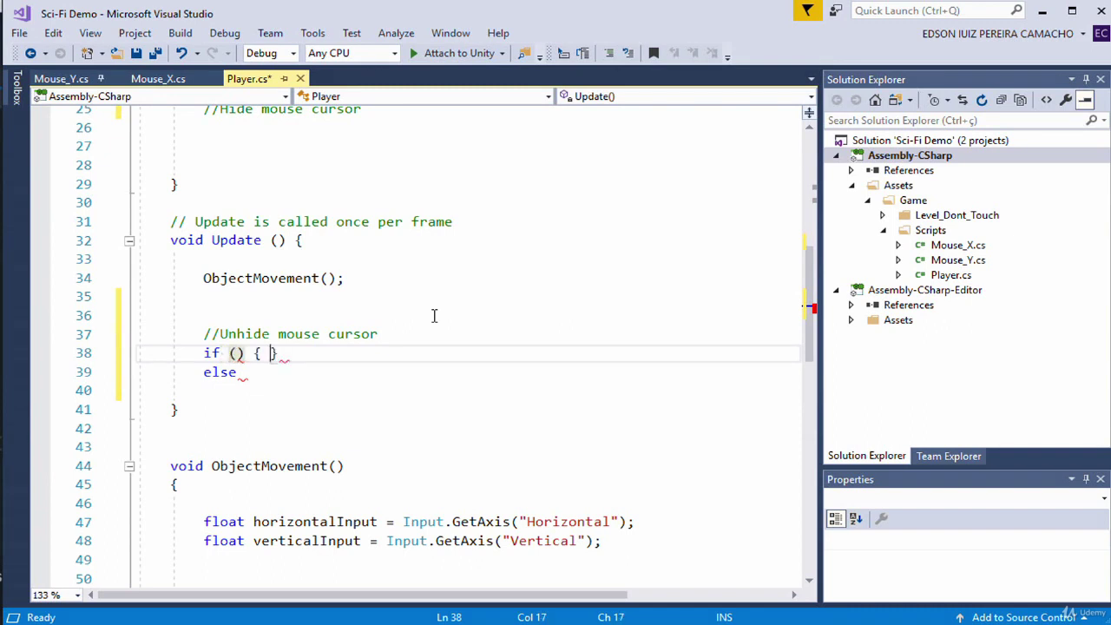
{"action": "key", "text": "Return"}
{"action": "key", "text": "Return"}
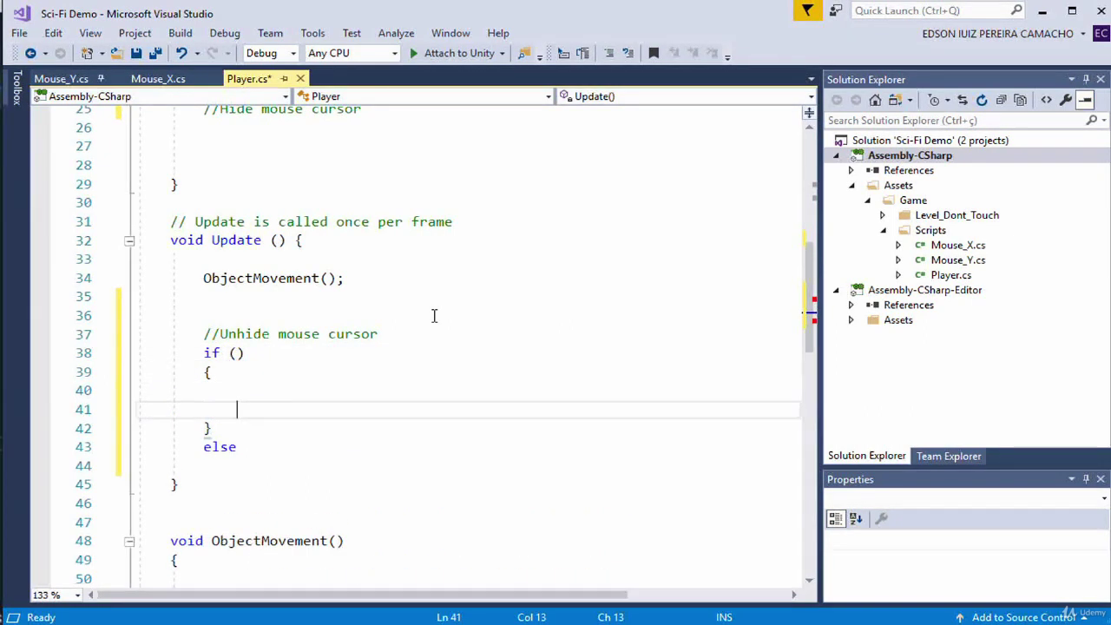
{"action": "key", "text": "Down"}
Step: Give the else its own empty brace block and delete the stray extra closing brace
{"action": "key", "text": "Down"}
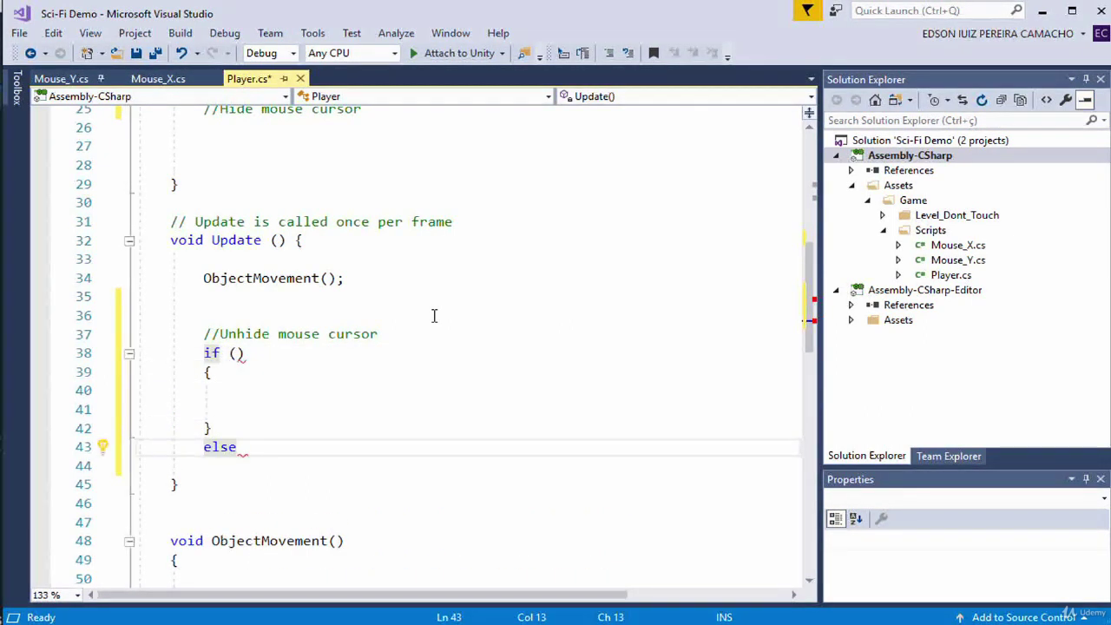
{"action": "key", "text": "Down"}
{"action": "key", "text": "Delete"}
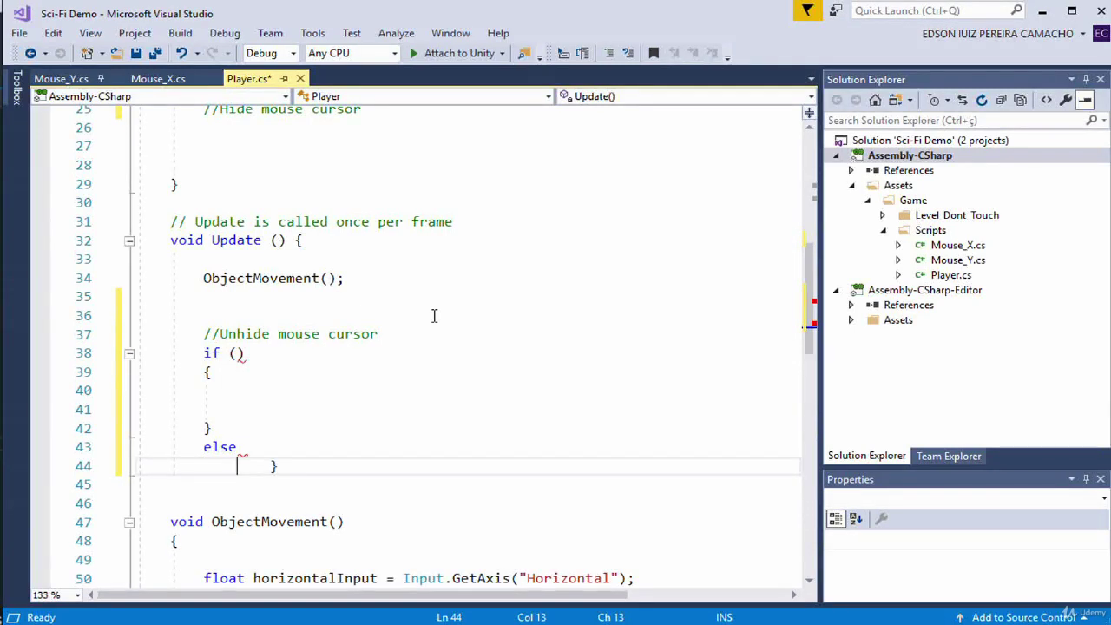
{"action": "key", "text": "Left"}
{"action": "key", "text": "Left"}
{"action": "key", "text": "Left"}
{"action": "key", "text": "Left"}
{"action": "key", "text": "Delete"}
{"action": "left_click", "coordinate": [269, 444]}
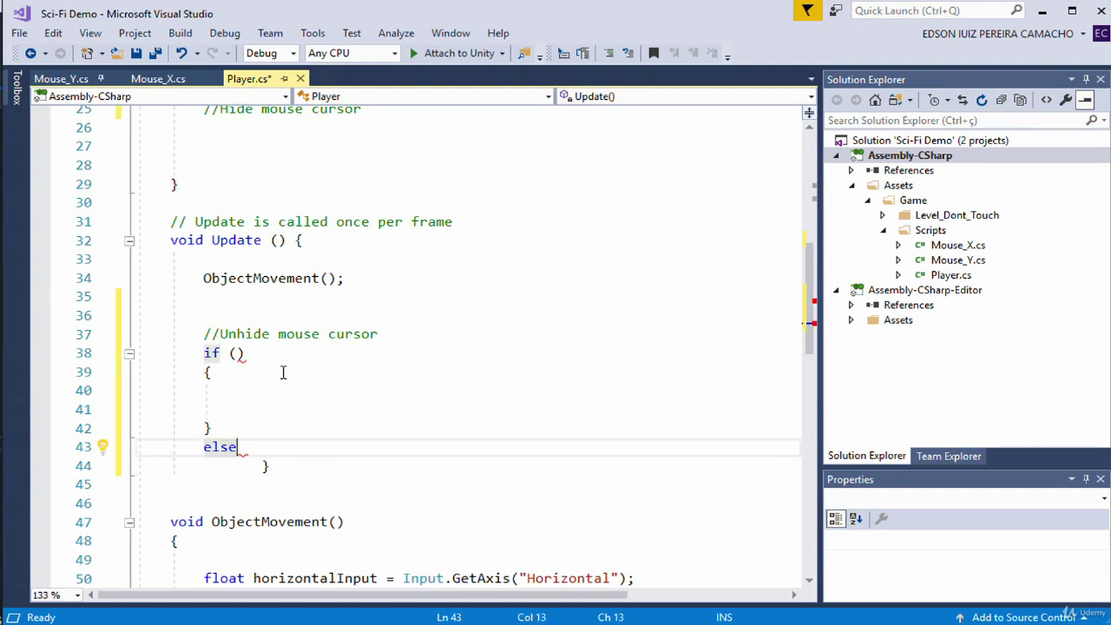
{"action": "type", "text": "{"}
{"action": "key", "text": "Return"}
{"action": "key", "text": "Return"}
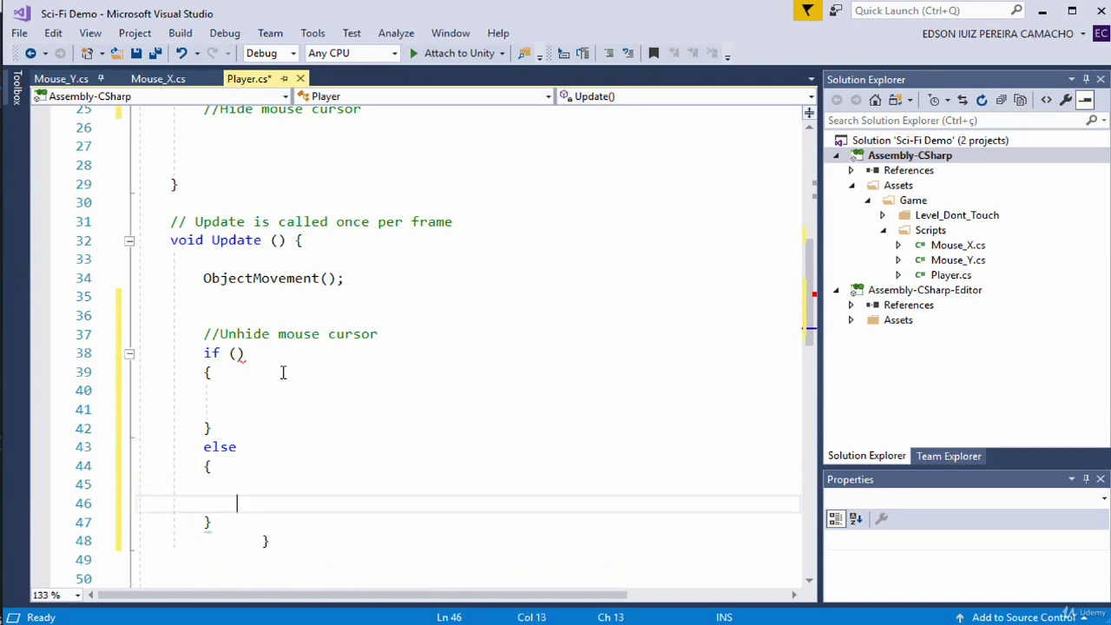
{"action": "key", "text": "Down"}
{"action": "key", "text": "Down"}
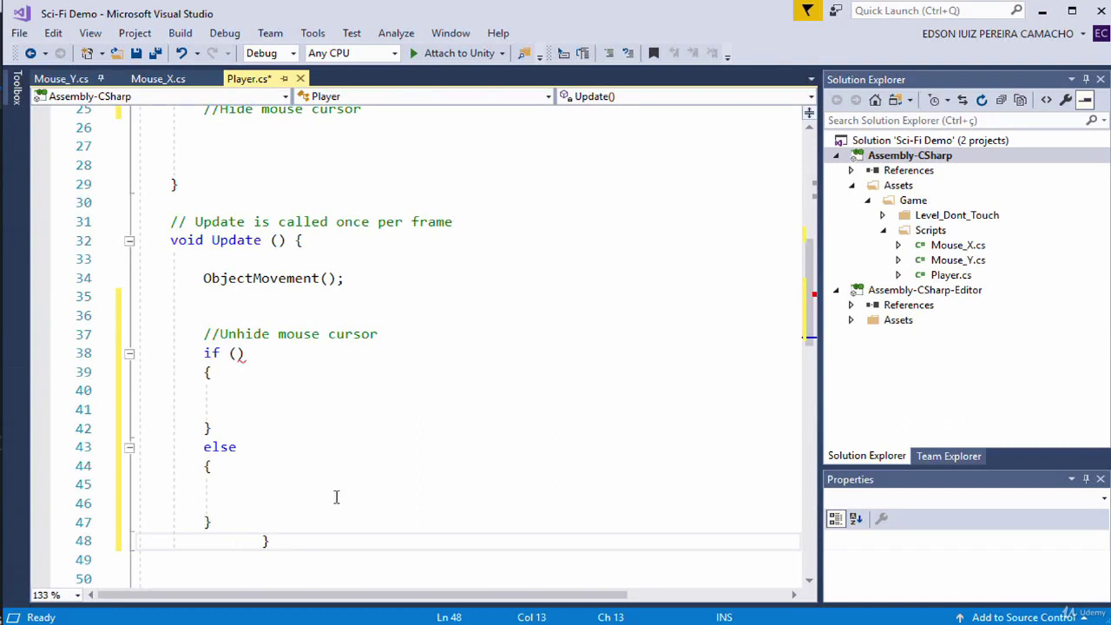
{"action": "left_click", "coordinate": [294, 537]}
{"action": "key", "text": "BackSpace"}
{"action": "key", "text": "BackSpace"}
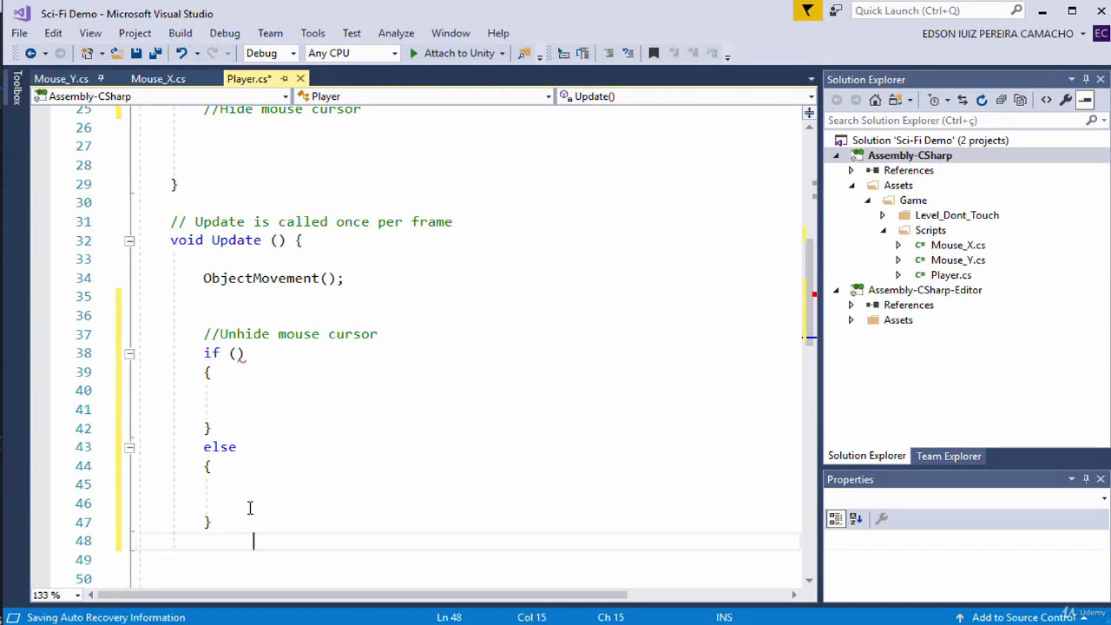
{"action": "scroll", "coordinate": [190, 482], "scroll_direction": "down", "scroll_amount": 1}
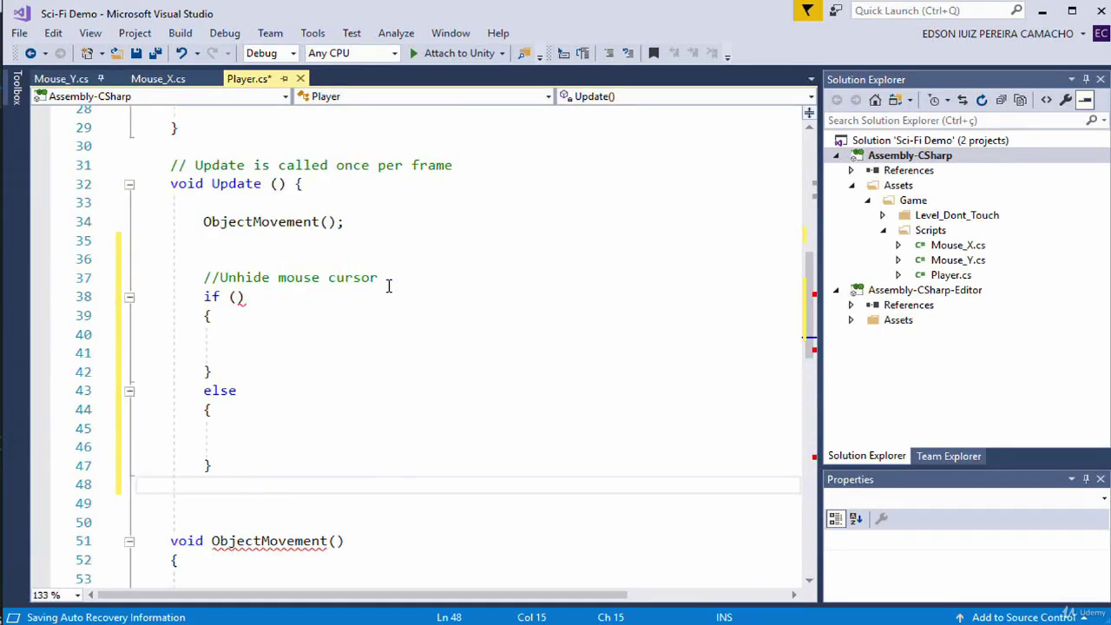
{"action": "left_click", "coordinate": [237, 334]}
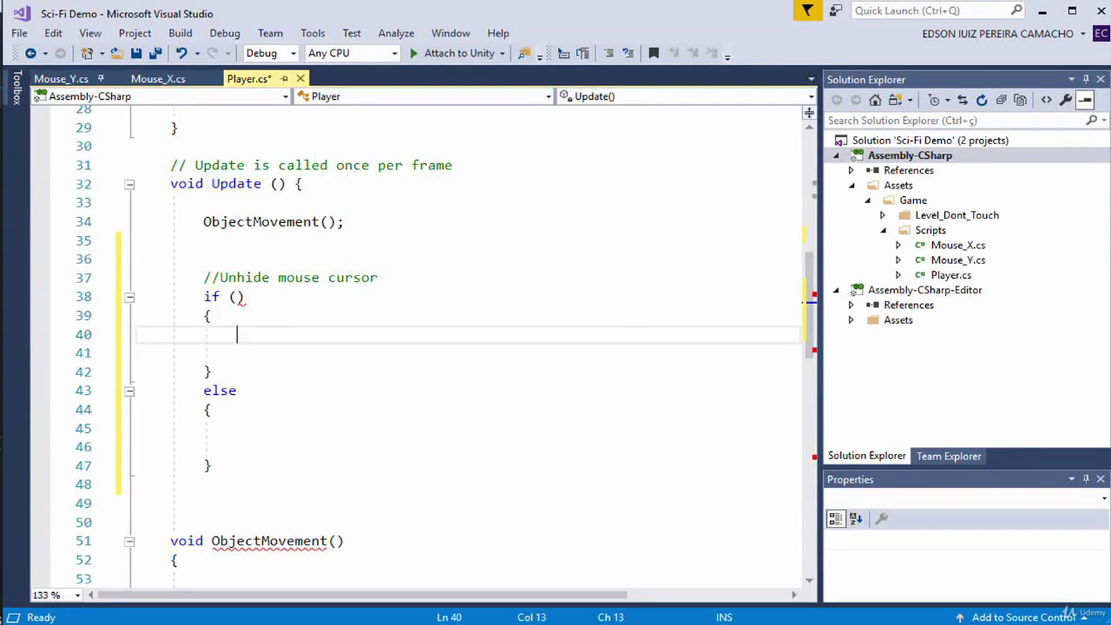
Step: Write '//Esc press show cursor' in the if block and '//Esc press hid cursor' in the else block
{"action": "type", "text": "//Esc "}
{"action": "type", "text": "press"}
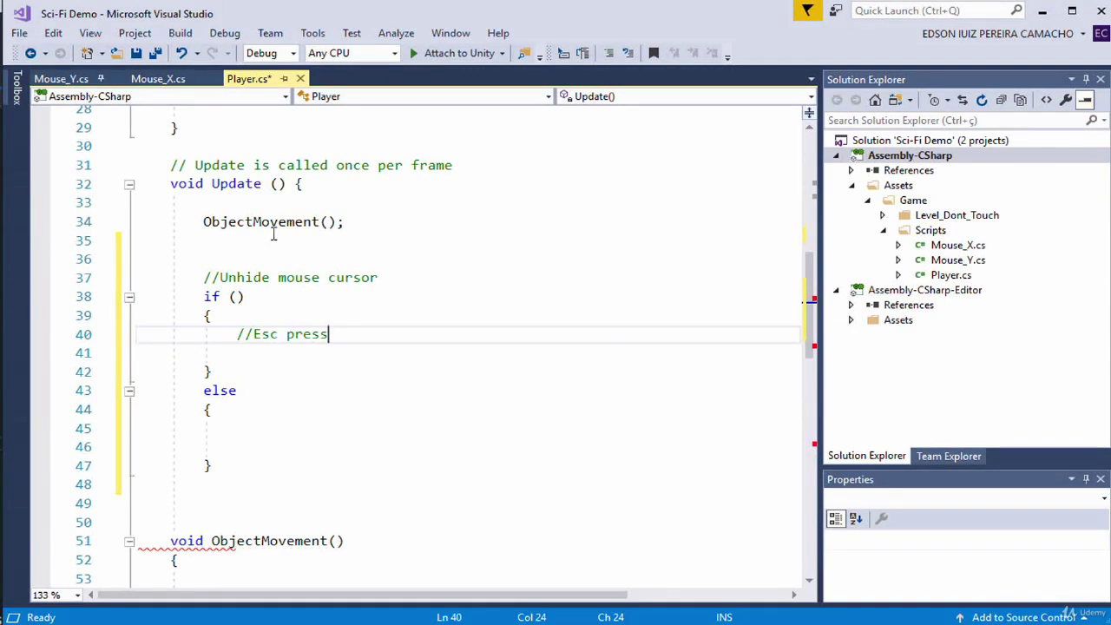
{"action": "type", "text": " so"}
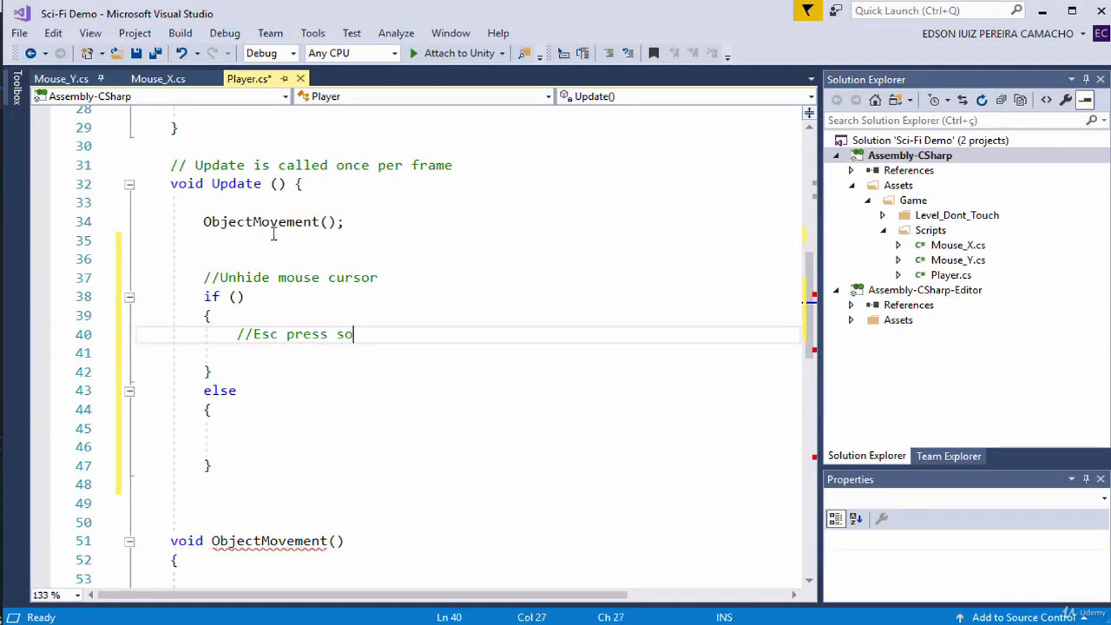
{"action": "key", "text": "BackSpace"}
{"action": "type", "text": "how cur"}
{"action": "type", "text": "sor"}
{"action": "key", "text": "Up"}
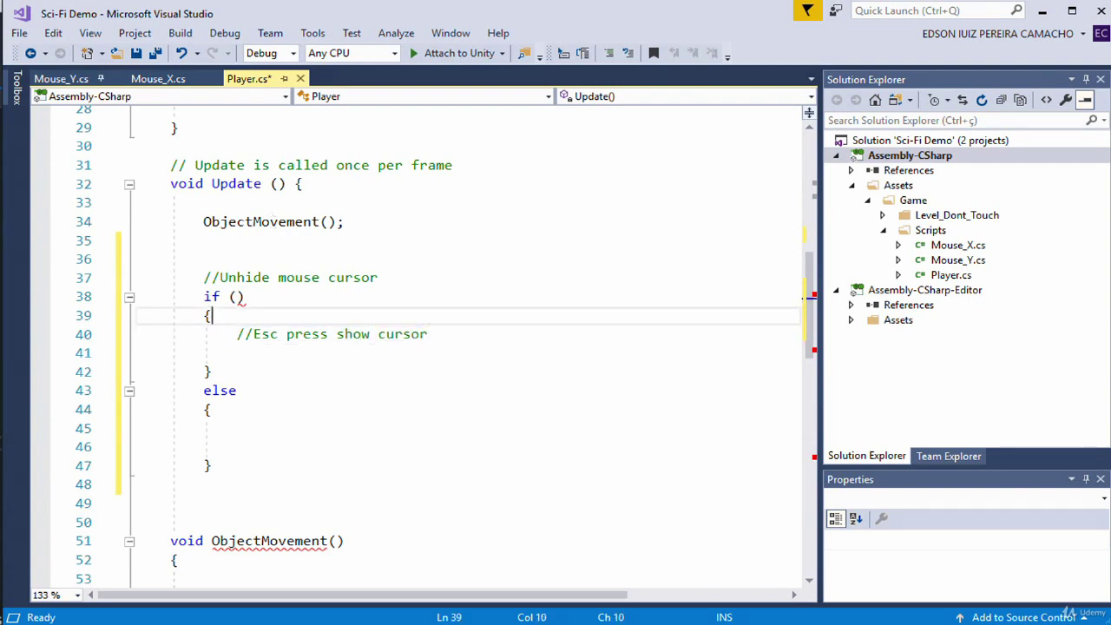
{"action": "left_click", "coordinate": [289, 428]}
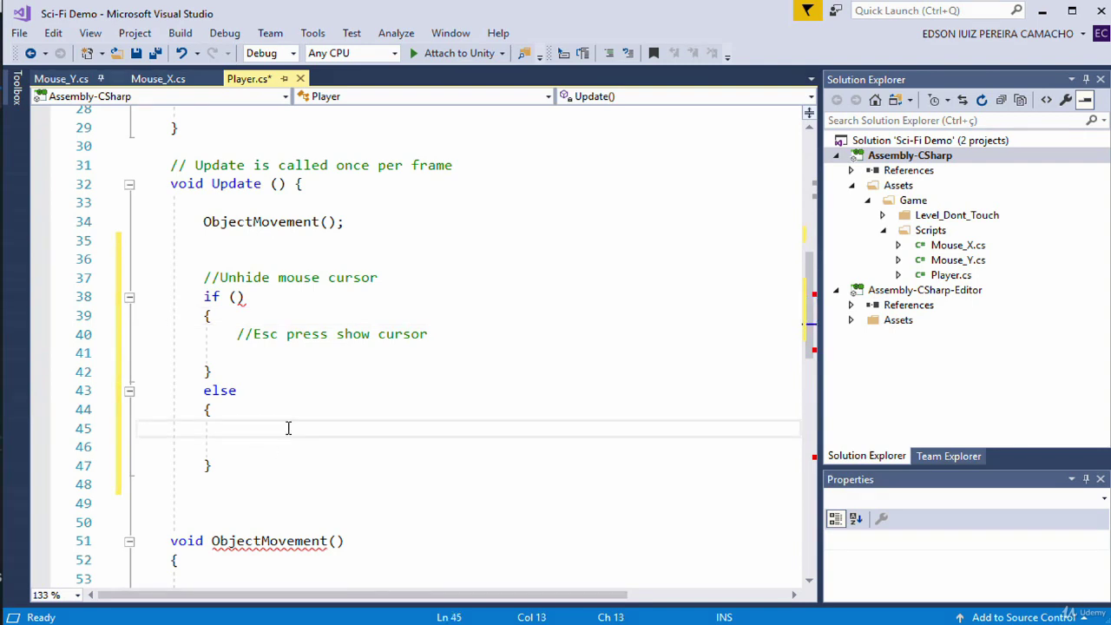
{"action": "type", "text": "//Esc "}
{"action": "type", "text": "press h"}
{"action": "type", "text": "id cursor"}
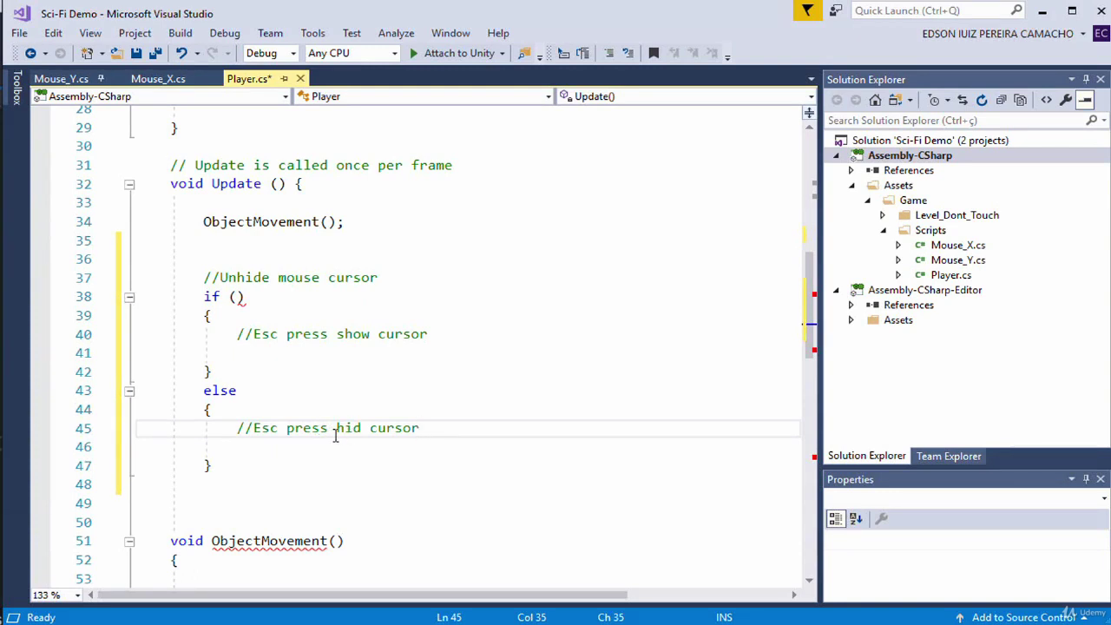
{"action": "scroll", "coordinate": [387, 440], "scroll_direction": "up", "scroll_amount": 2}
Step: Save Player.cs with the new if/else comments
{"action": "scroll", "coordinate": [409, 405], "scroll_direction": "up", "scroll_amount": 2}
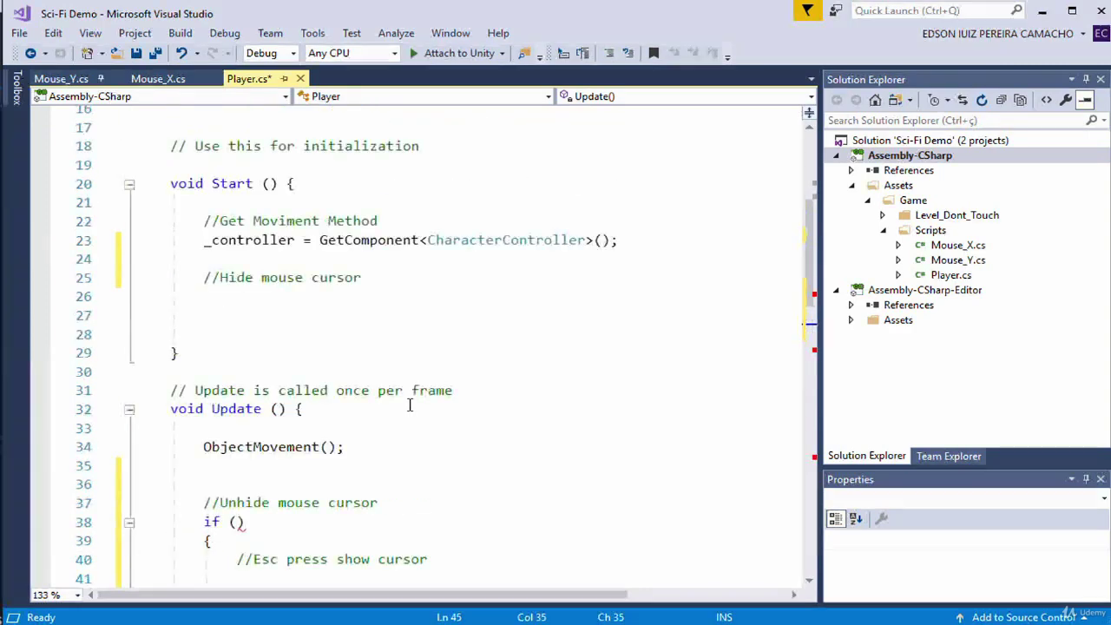
{"action": "left_click", "coordinate": [220, 296]}
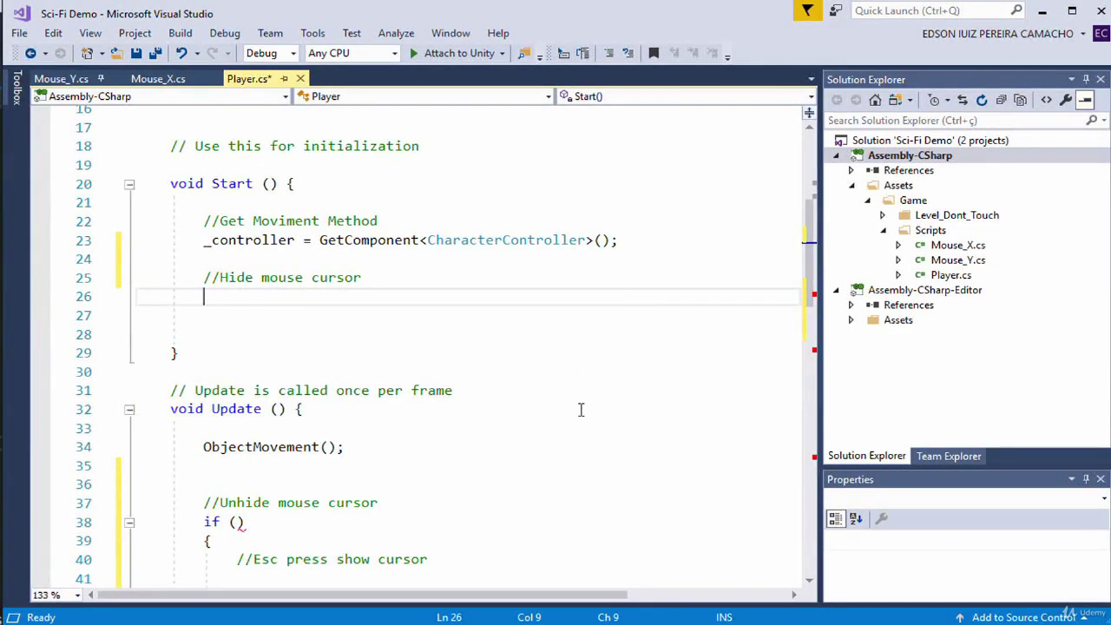
{"action": "scroll", "coordinate": [521, 412], "scroll_direction": "down", "scroll_amount": 2}
{"action": "scroll", "coordinate": [457, 345], "scroll_direction": "down", "scroll_amount": 2}
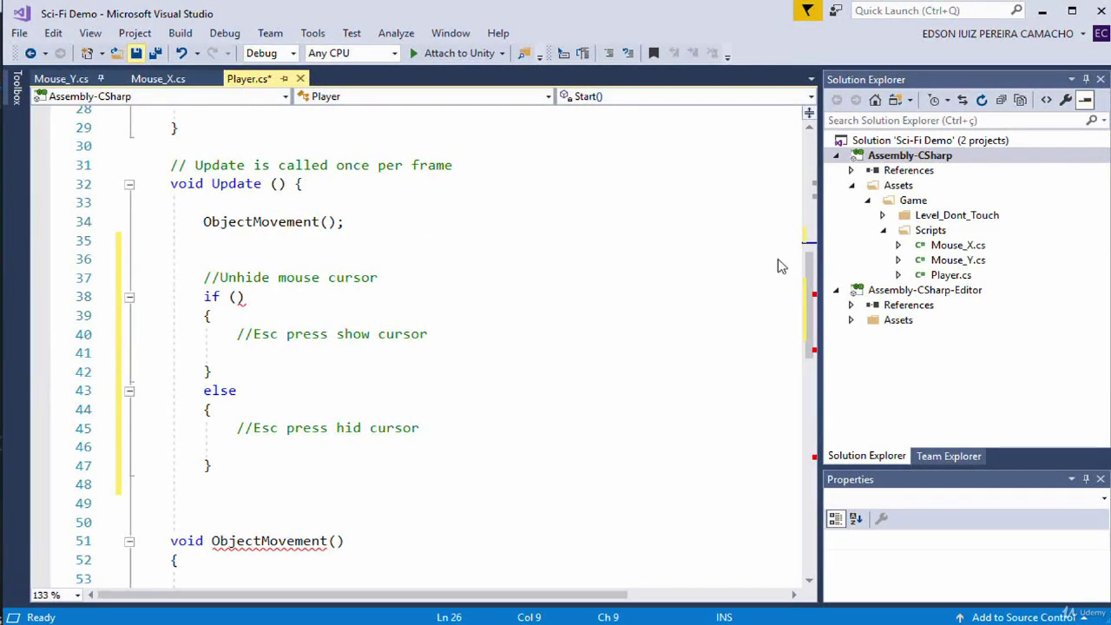
{"action": "key", "text": "ctrl+s"}
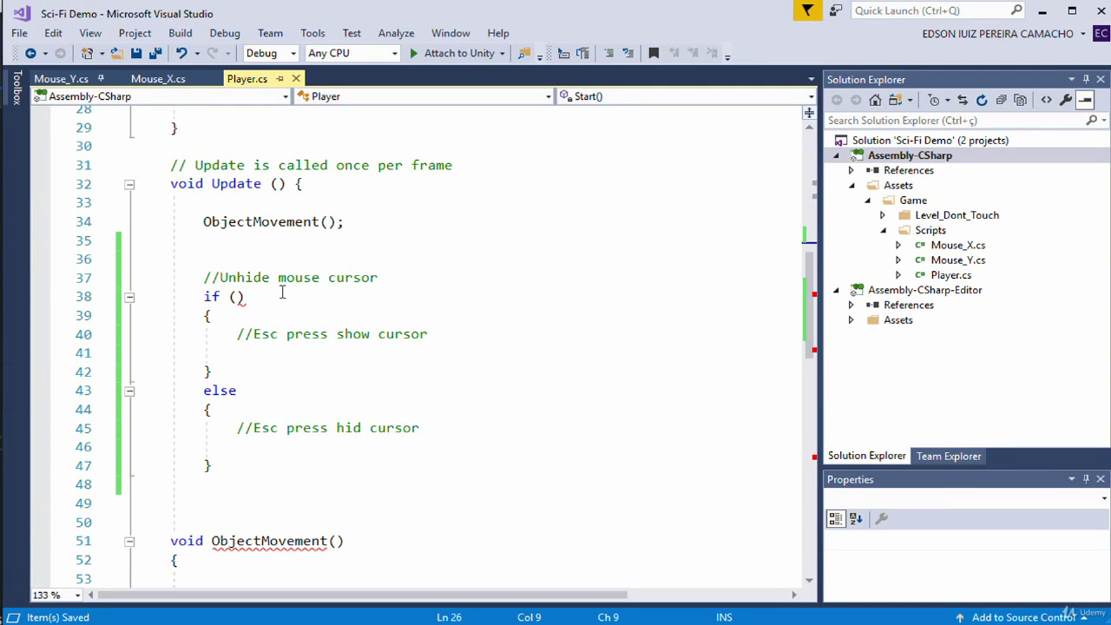
Step: Wrap the unhide-cursor if/else section in a /* */ block comment and save Player.cs
{"action": "left_click", "coordinate": [218, 260]}
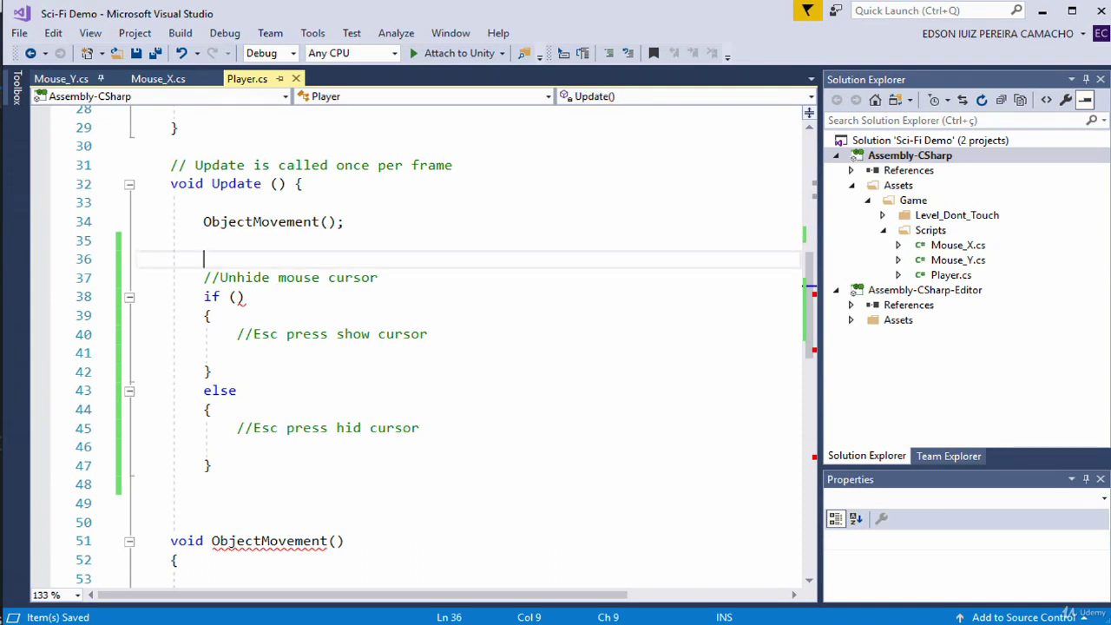
{"action": "type", "text": "/*"}
{"action": "left_click", "coordinate": [213, 466]}
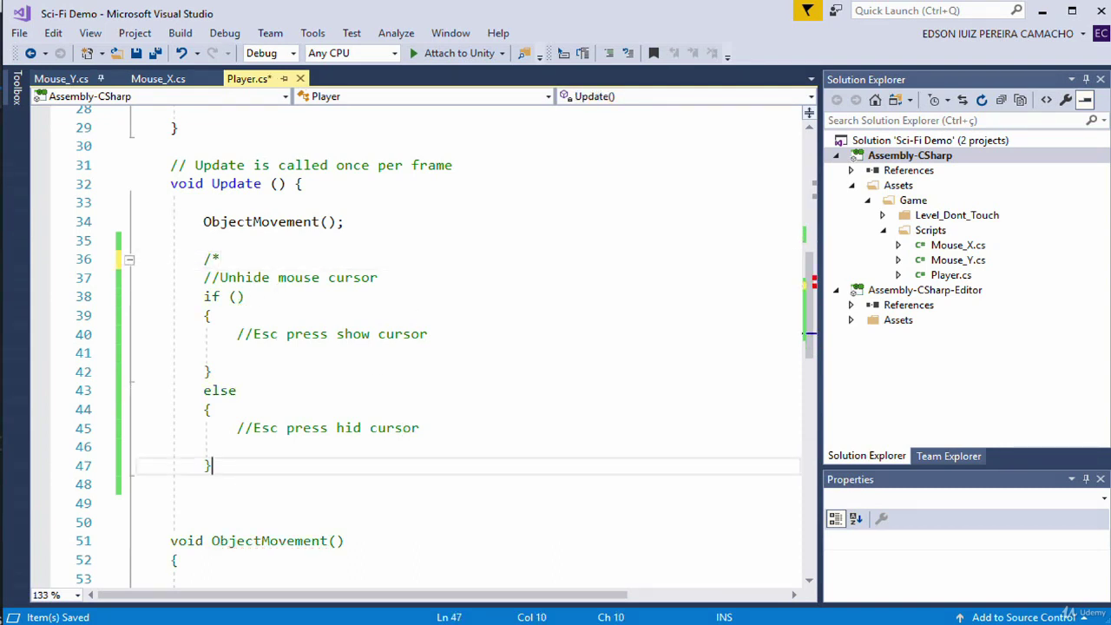
{"action": "key", "text": "Return"}
{"action": "type", "text": "*/"}
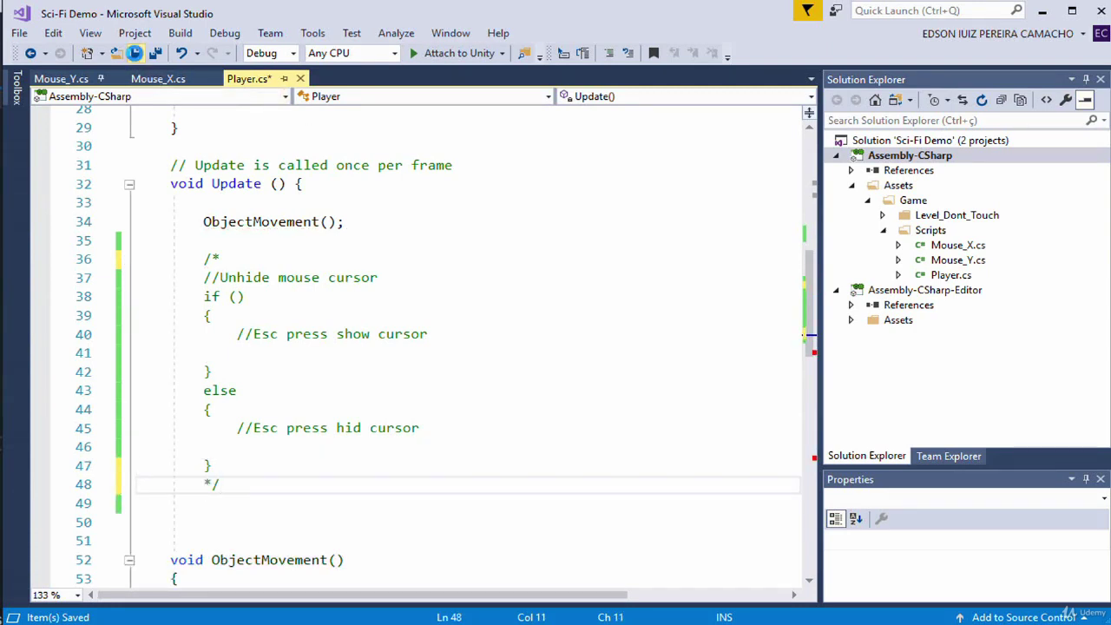
{"action": "left_click", "coordinate": [134, 53]}
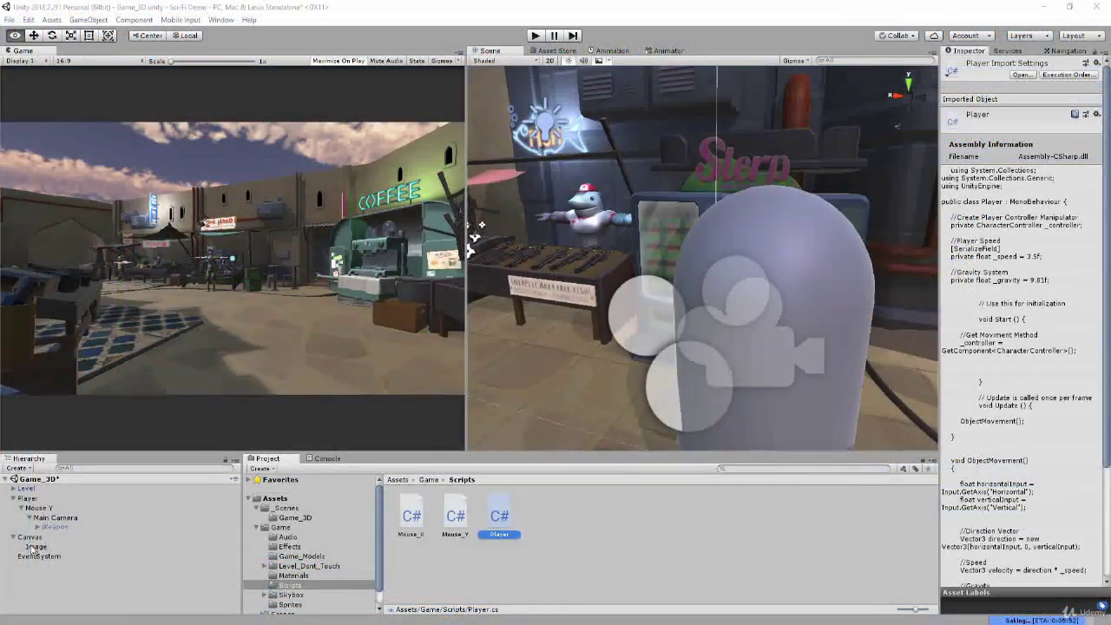
Step: Rename the crosshair Image object under Canvas to 'Target' in the Inspector
{"action": "left_click", "coordinate": [37, 547]}
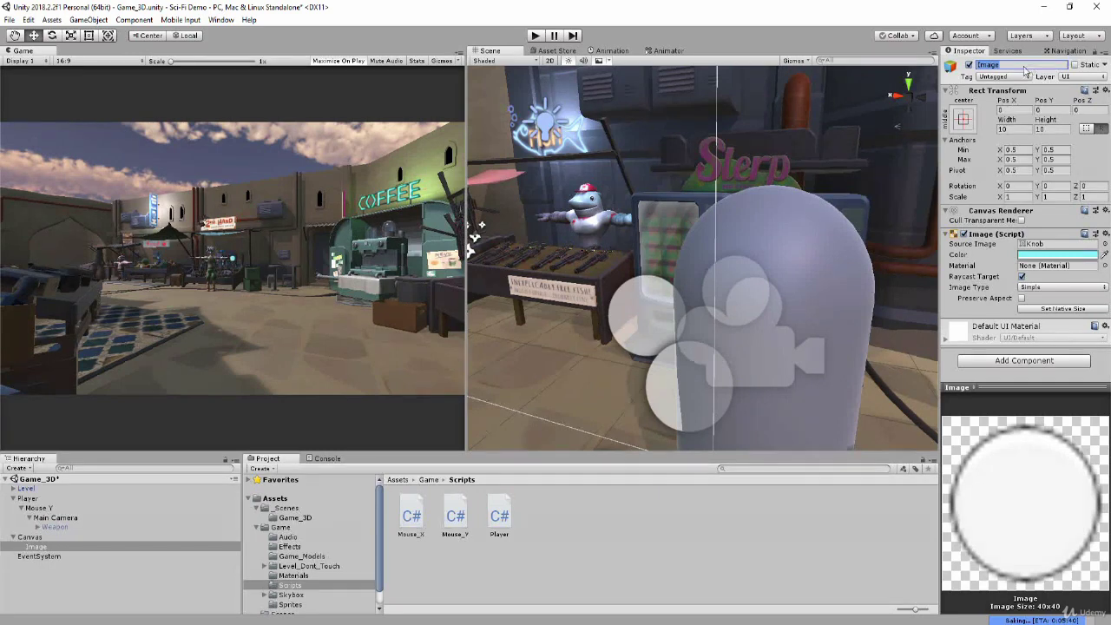
{"action": "type", "text": "Target"}
{"action": "key", "text": "Return"}
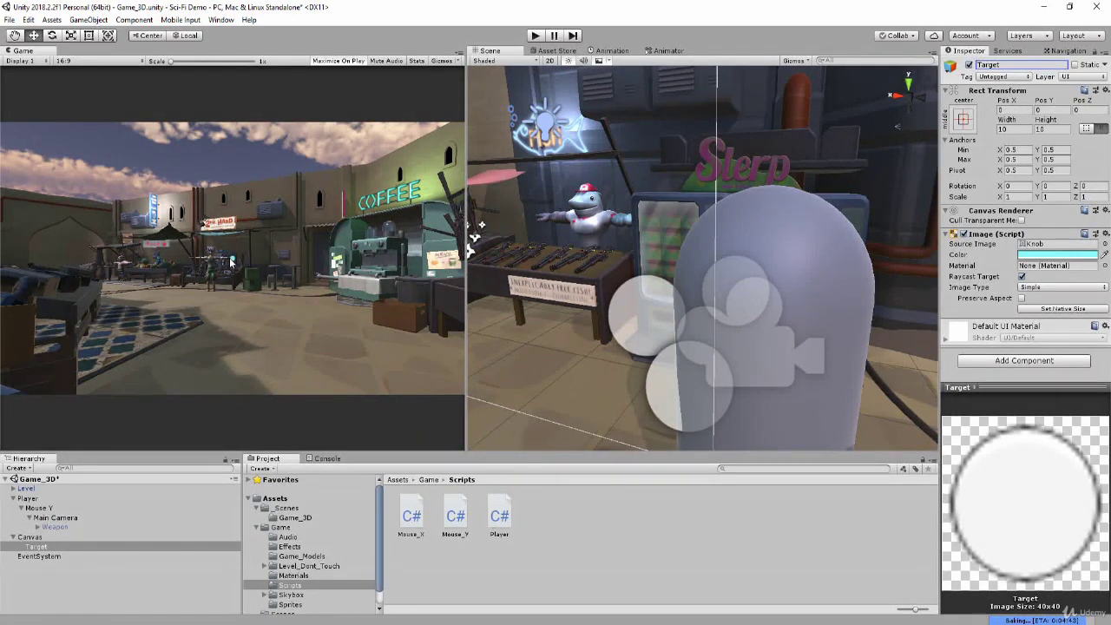